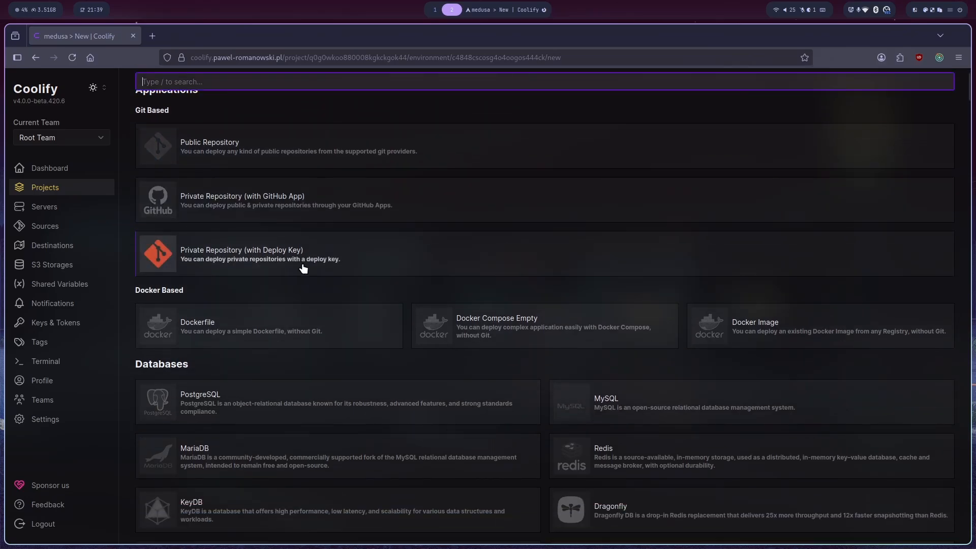
# Step: Choose PostgreSQL from the Databases section of the medusa project's New Resource page
pyautogui.click(304, 271)
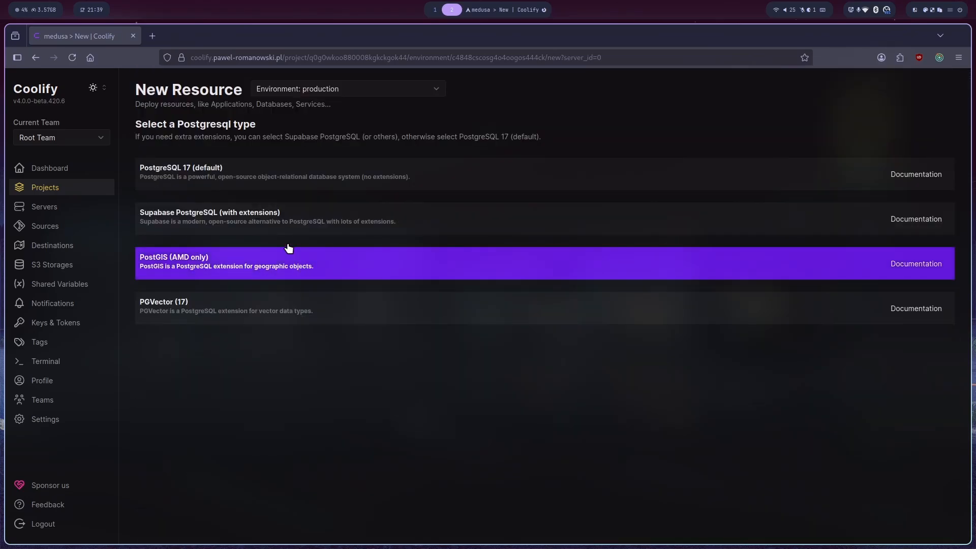
# Step: Create a default PostgreSQL 17 database and trim its name to 'postgresql'
pyautogui.click(240, 167)
pyautogui.scroll(-3, 356, 254)
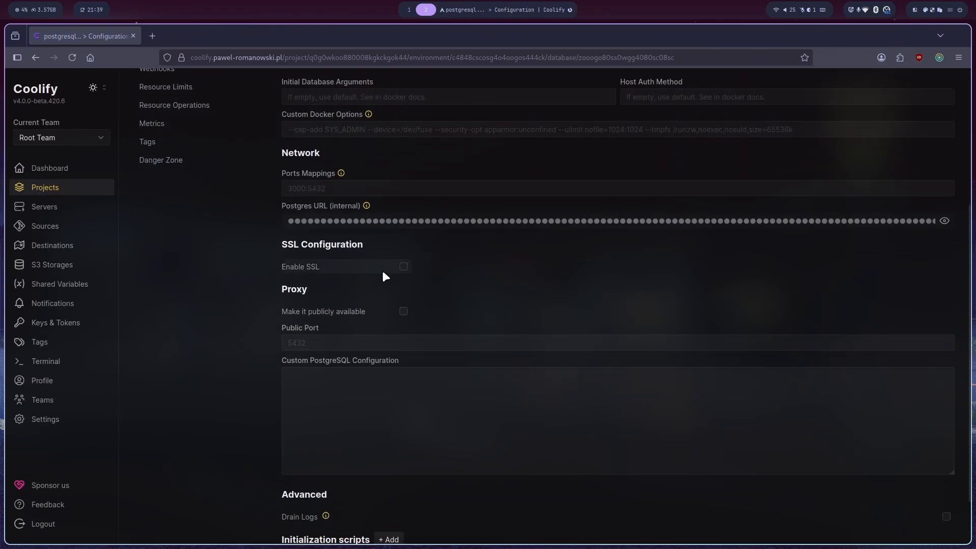
pyautogui.scroll(3, 472, 276)
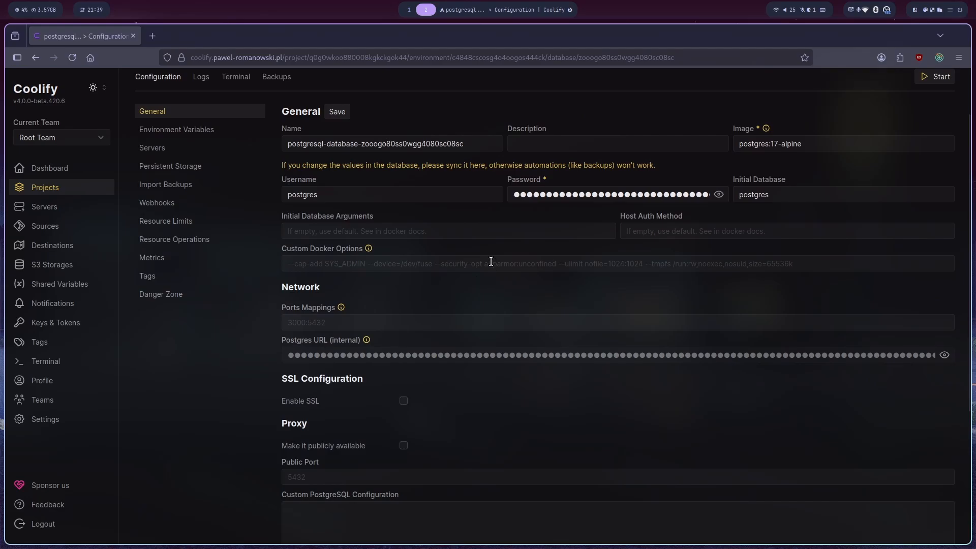
pyautogui.moveTo(325, 144); pyautogui.dragTo(485, 150)
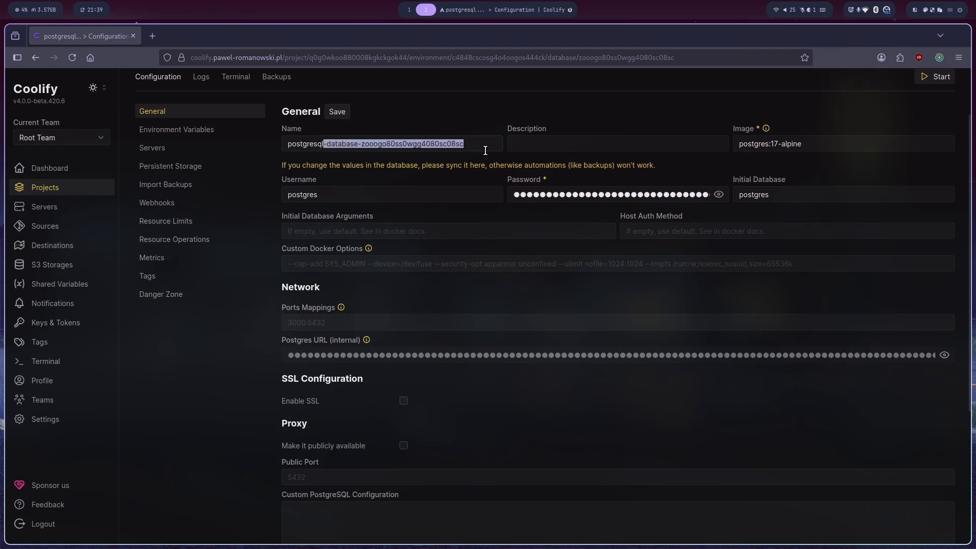
pyautogui.press('BackSpace')
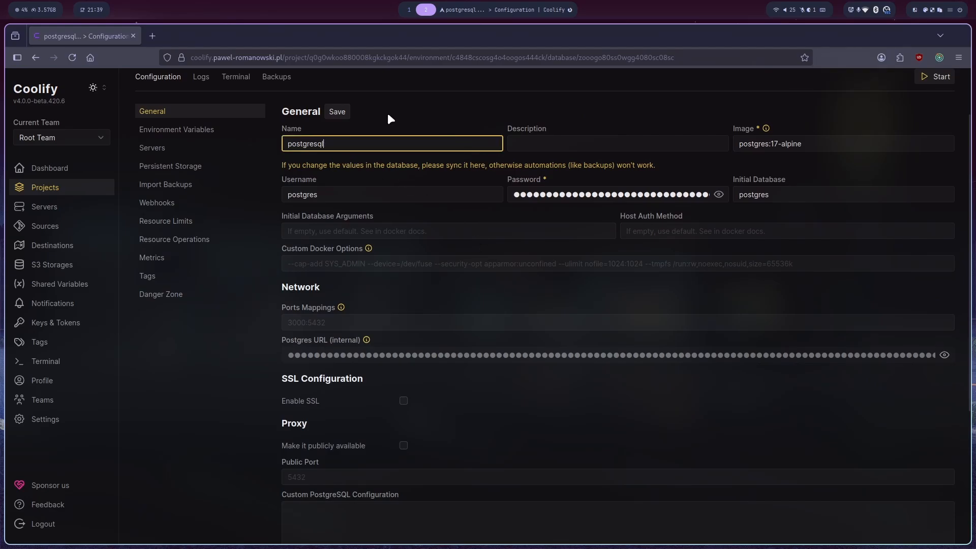
# Step: Copy the internal Postgres URL, enable SSL, and save the database settings
pyautogui.click(944, 355)
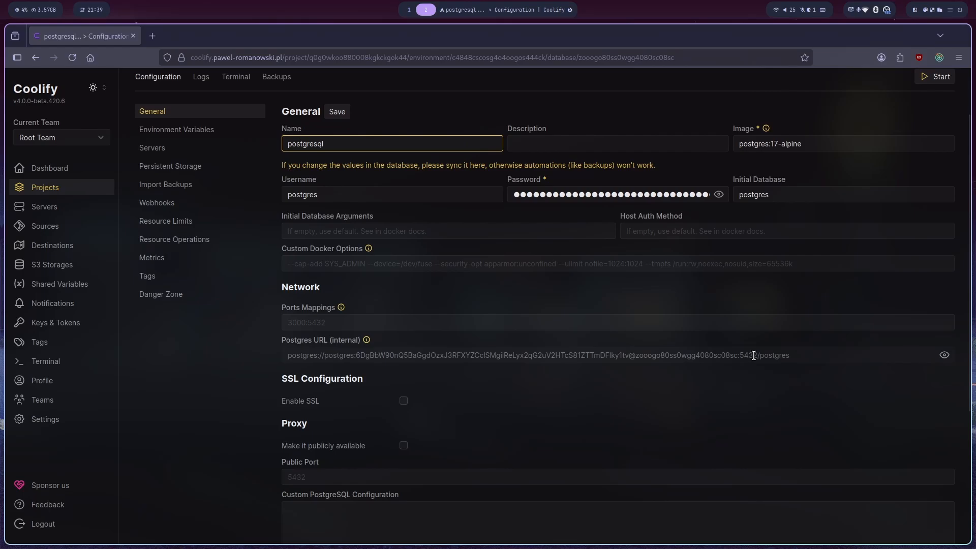
pyautogui.tripleClick(578, 349)
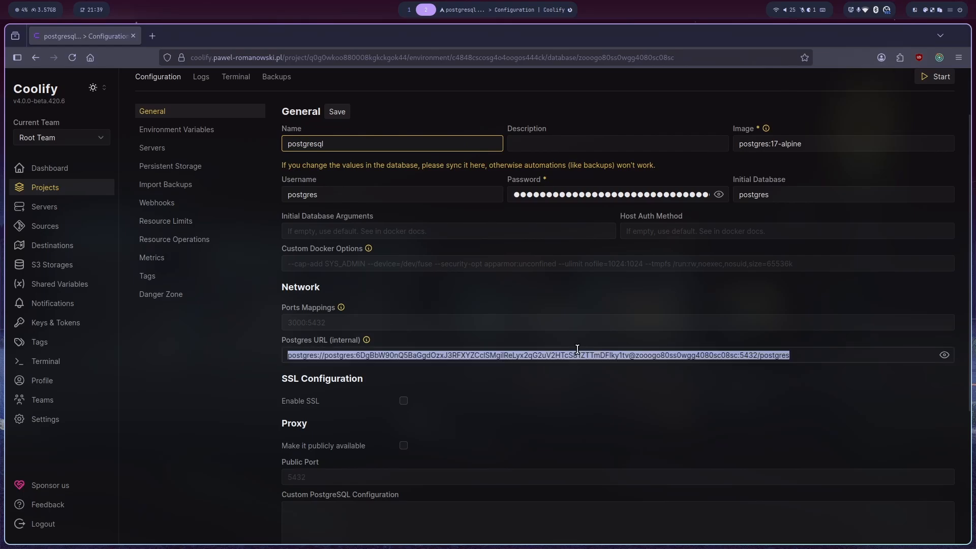
pyautogui.click(404, 401)
pyautogui.scroll(2, 386, 356)
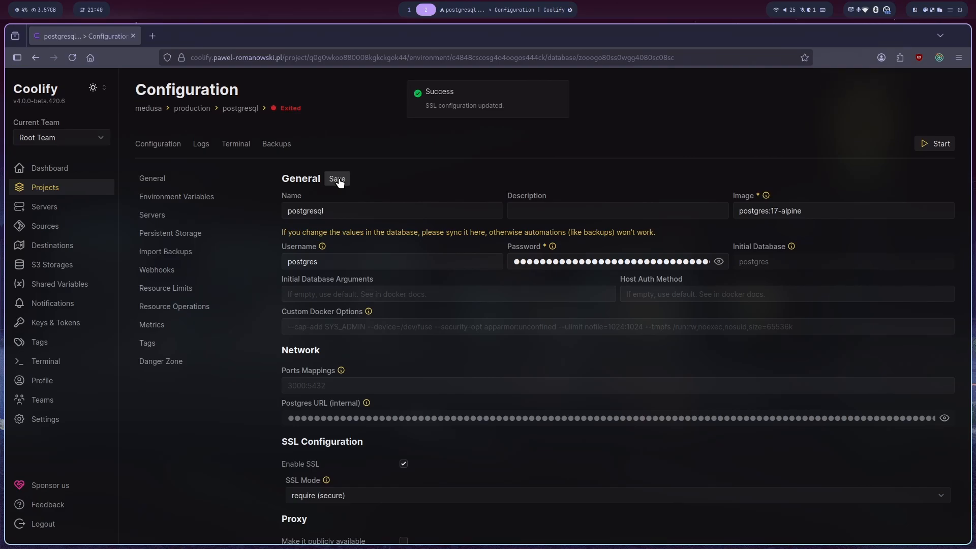
pyautogui.click(338, 180)
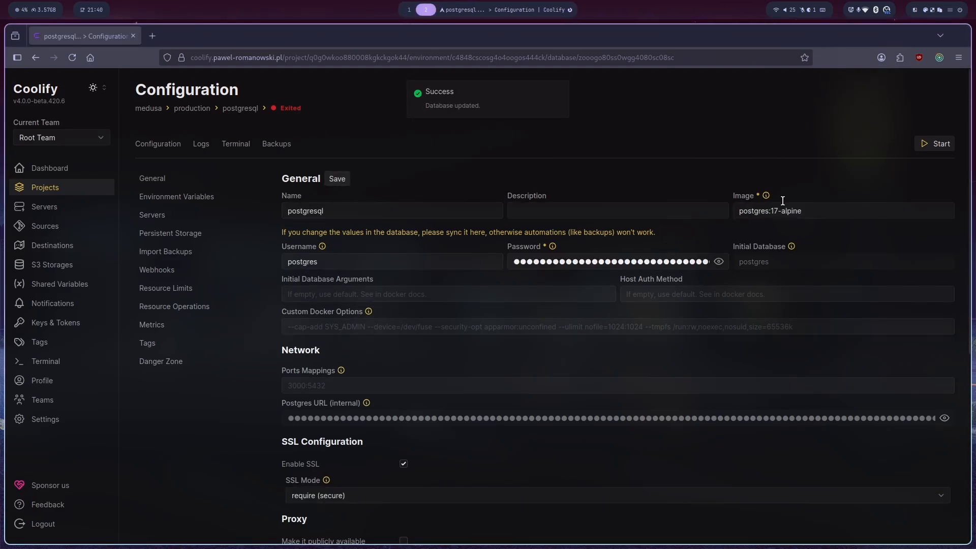
# Step: Start the postgresql database and close the startup logs once it reports started
pyautogui.click(927, 147)
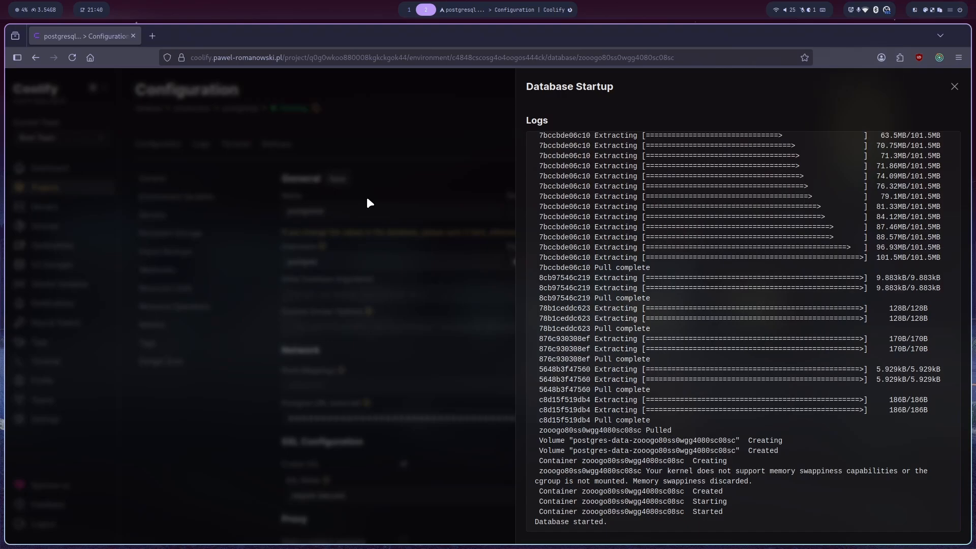
pyautogui.click(953, 87)
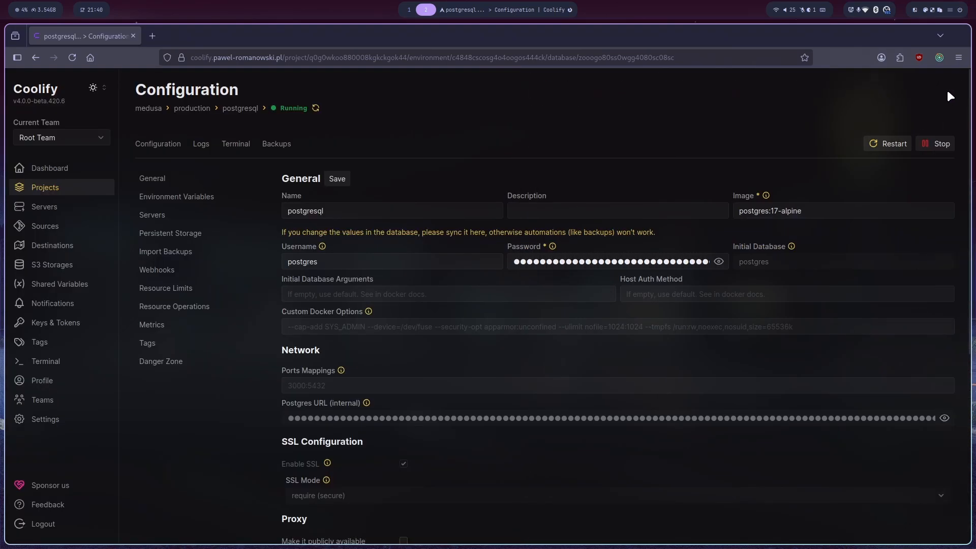
# Step: Add a Redis database to the production environment and rename it to 'redis'
pyautogui.click(195, 112)
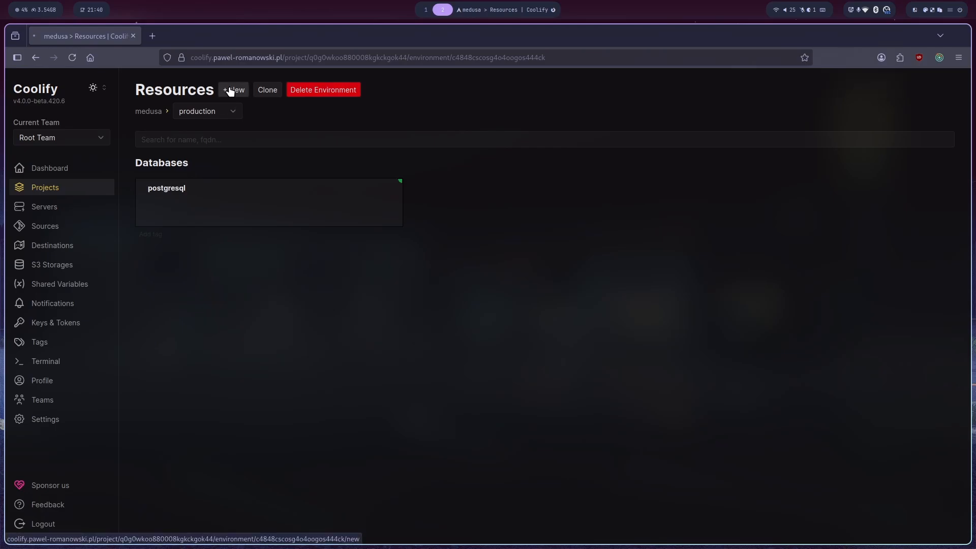
pyautogui.click(230, 90)
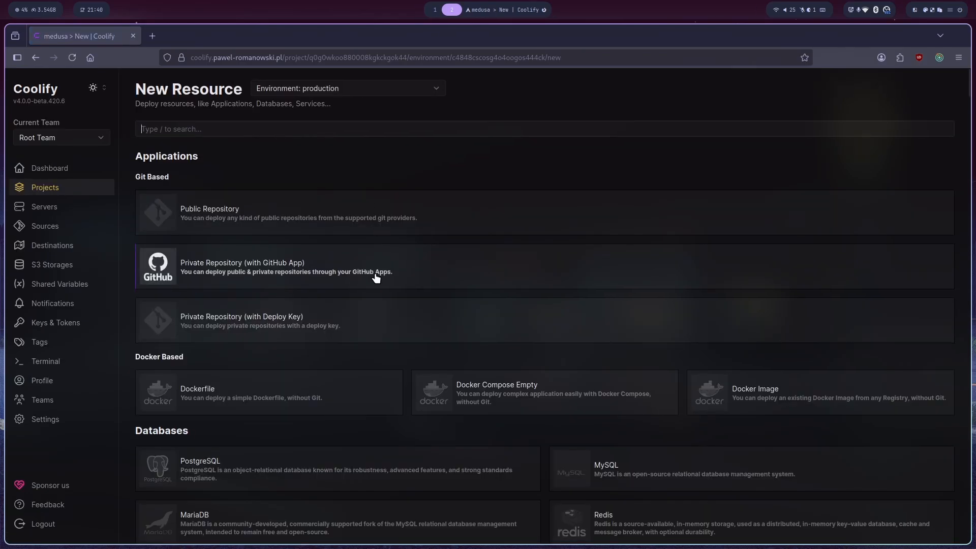
pyautogui.scroll(-5, 386, 277)
pyautogui.scroll(3, 401, 277)
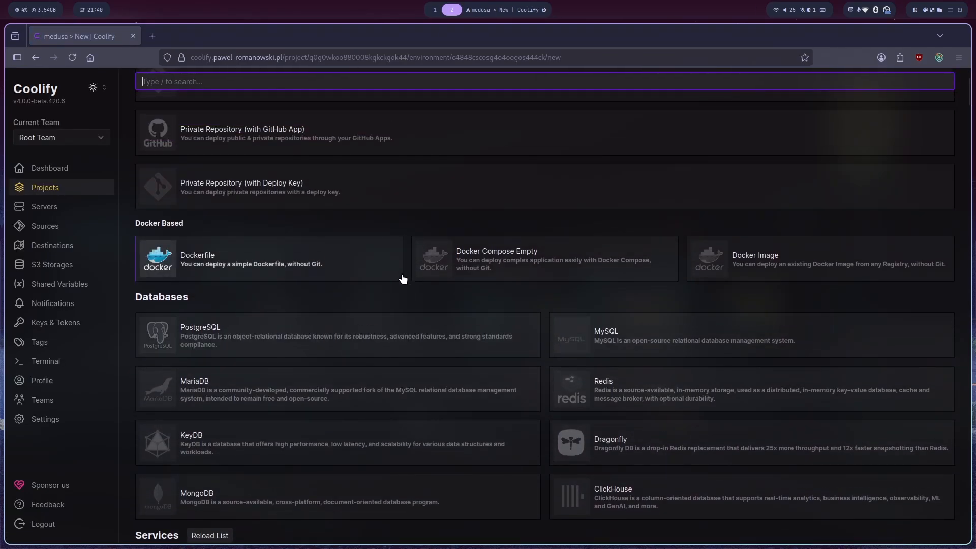
pyautogui.write('red')
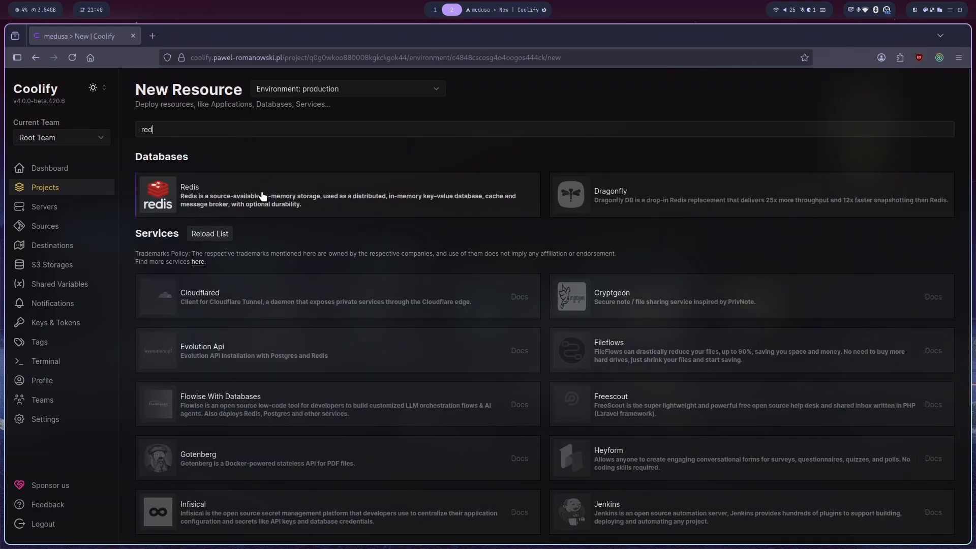
pyautogui.click(344, 212)
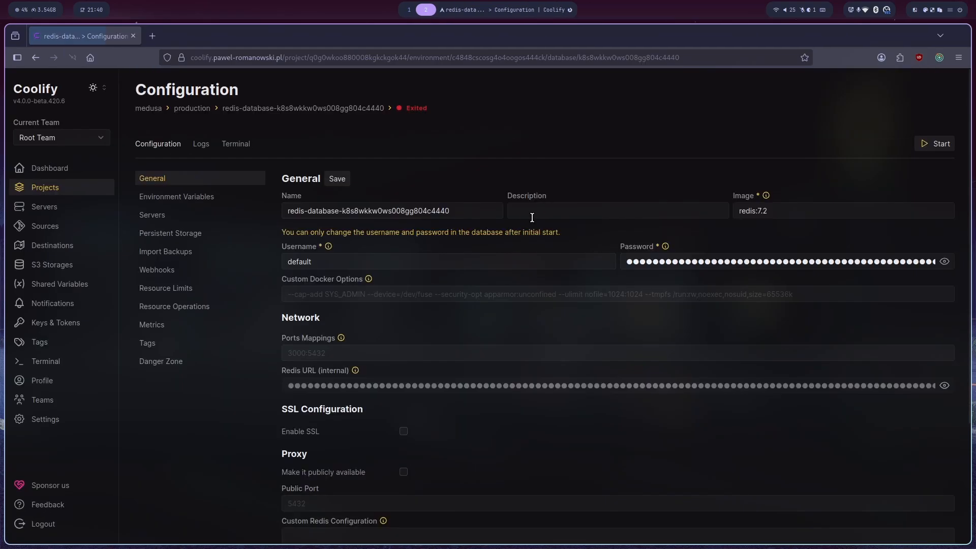
pyautogui.moveTo(305, 211); pyautogui.dragTo(510, 213)
pyautogui.press('BackSpace')
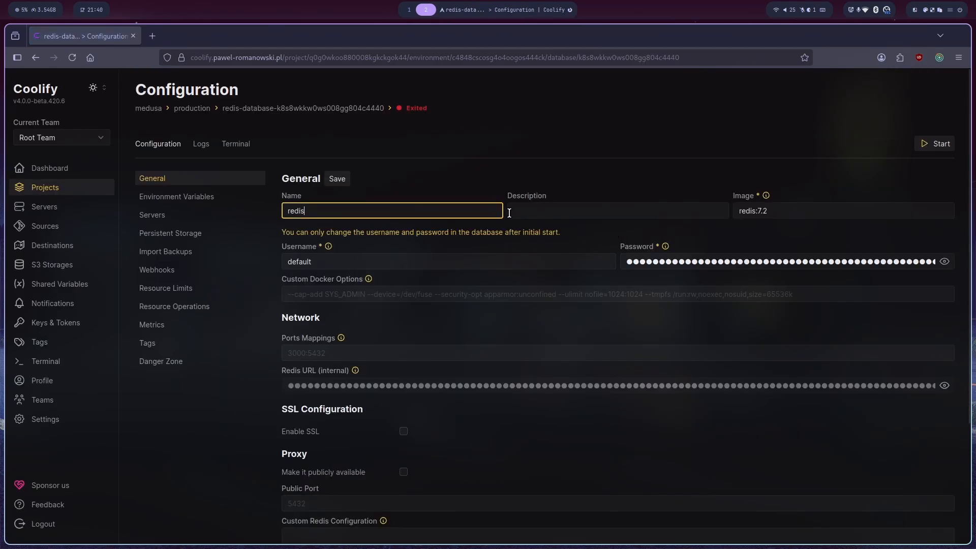
# Step: Copy the internal Redis URL and save the redis database settings
pyautogui.click(945, 387)
pyautogui.tripleClick(435, 383)
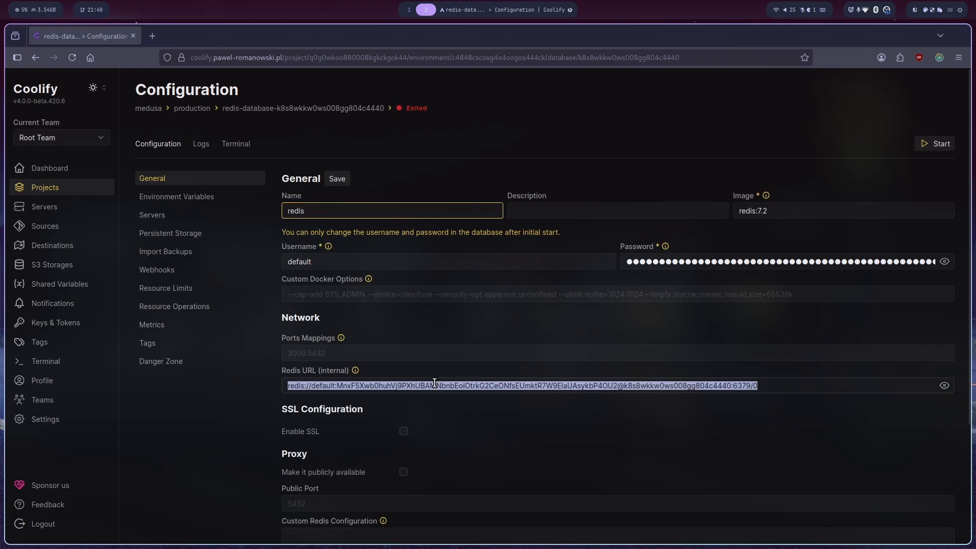
pyautogui.press('super+1')
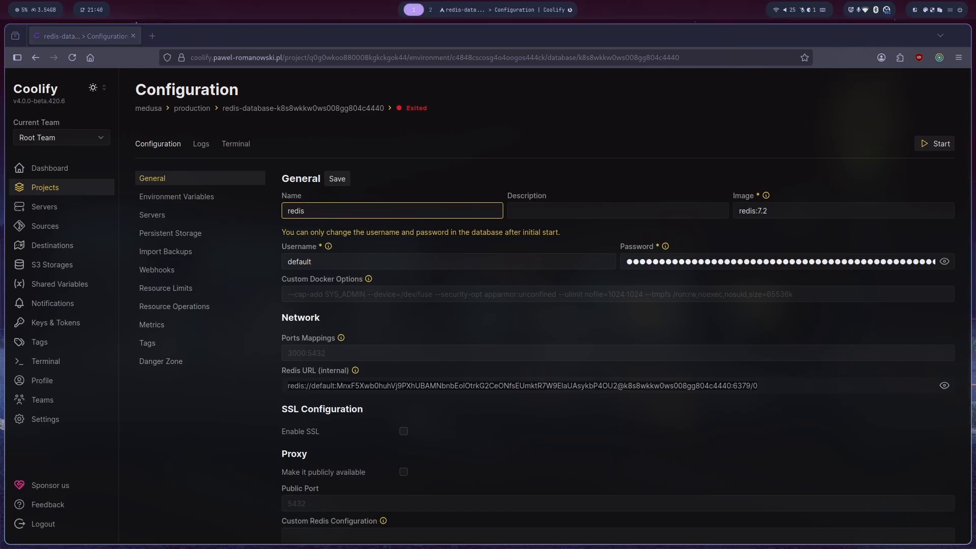
pyautogui.press('super+2')
pyautogui.click(337, 179)
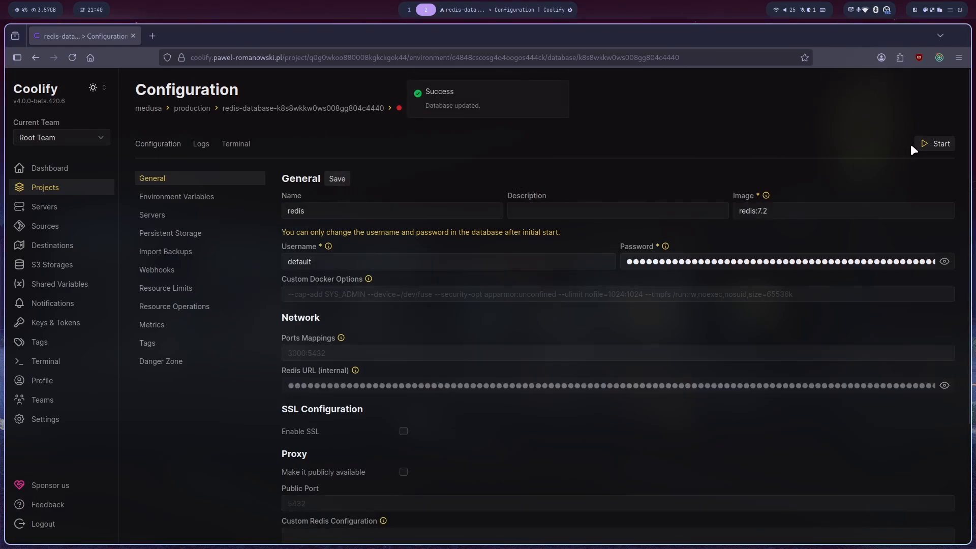
# Step: Start the redis database and close the startup logs once its container is running
pyautogui.click(934, 143)
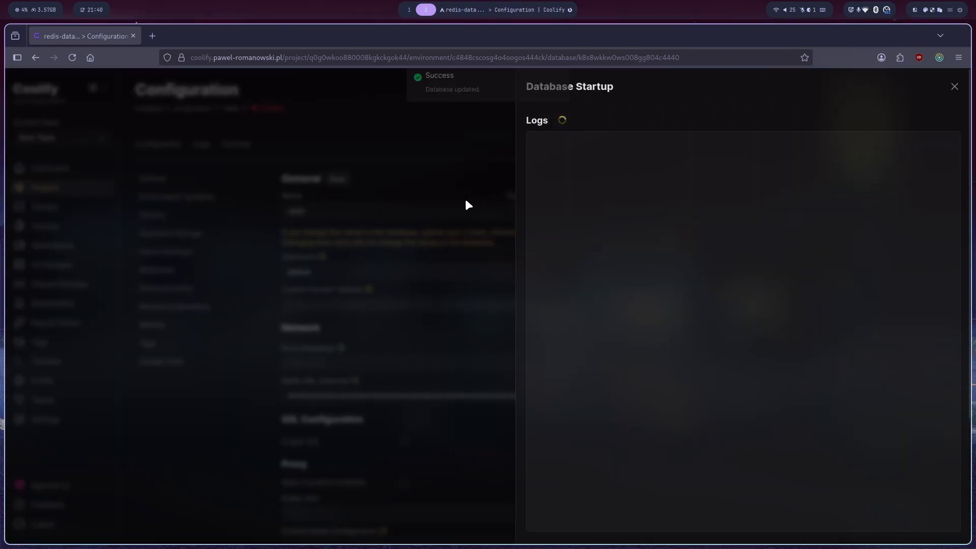
pyautogui.press('super+1')
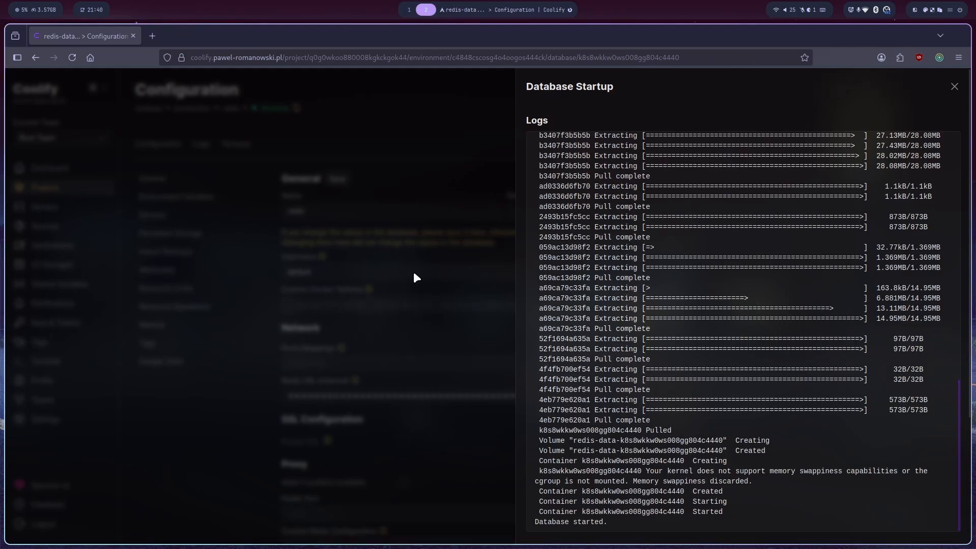
pyautogui.click(955, 86)
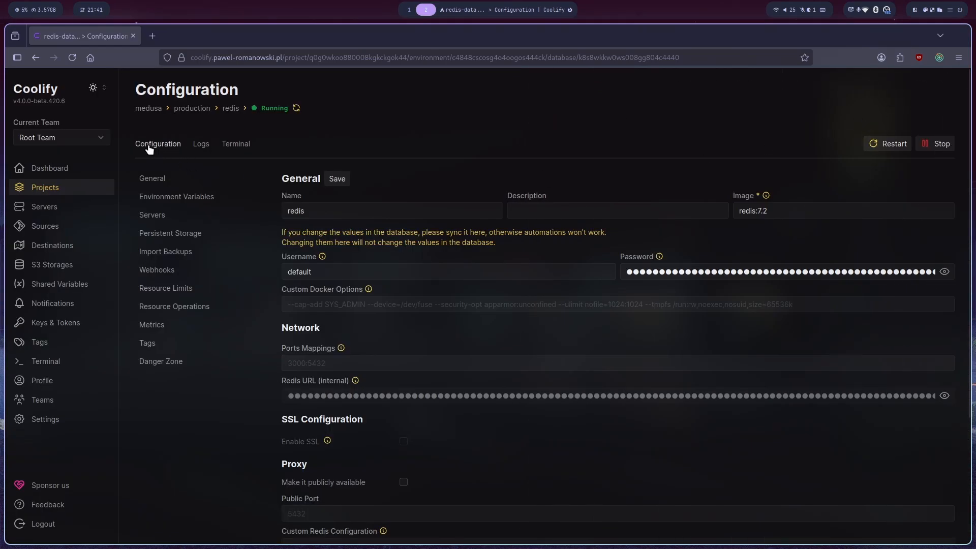
# Step: Start a new Public Repository application using the medusa-coolify repository URL
pyautogui.click(197, 107)
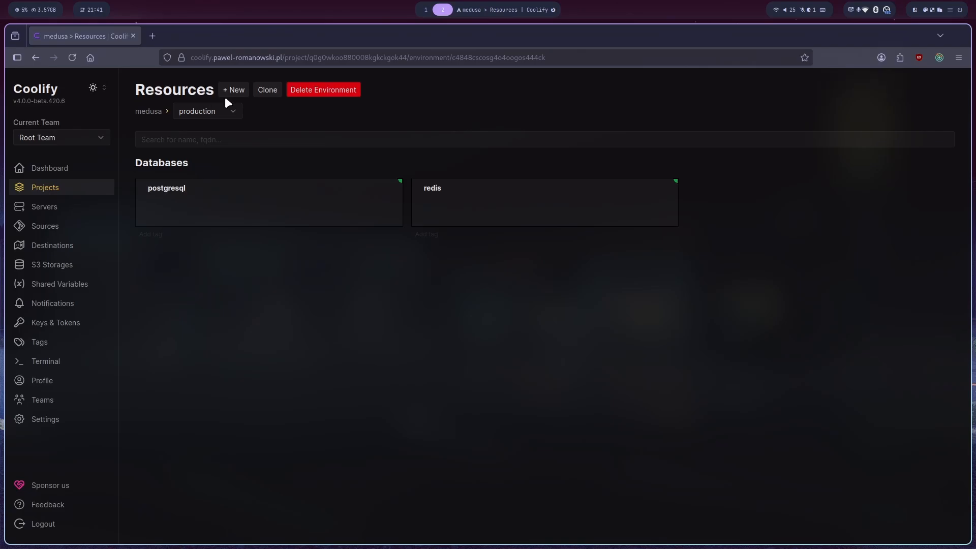
pyautogui.click(236, 90)
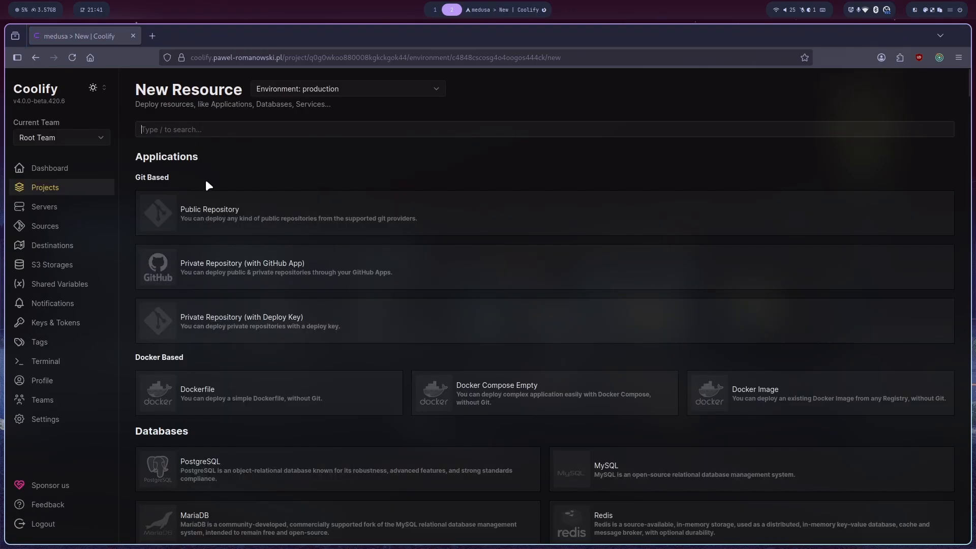
pyautogui.click(223, 217)
pyautogui.click(208, 136)
pyautogui.write('https://github.com/rexthis/medusa-coolify')
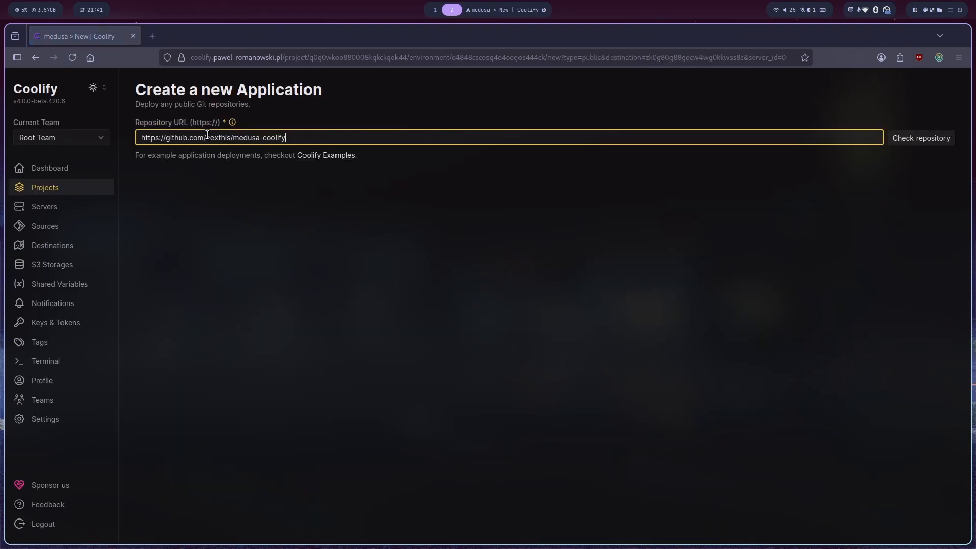
# Step: Check the repository, choose the Dockerfile build pack, and edit the base directory
pyautogui.doubleClick(248, 138)
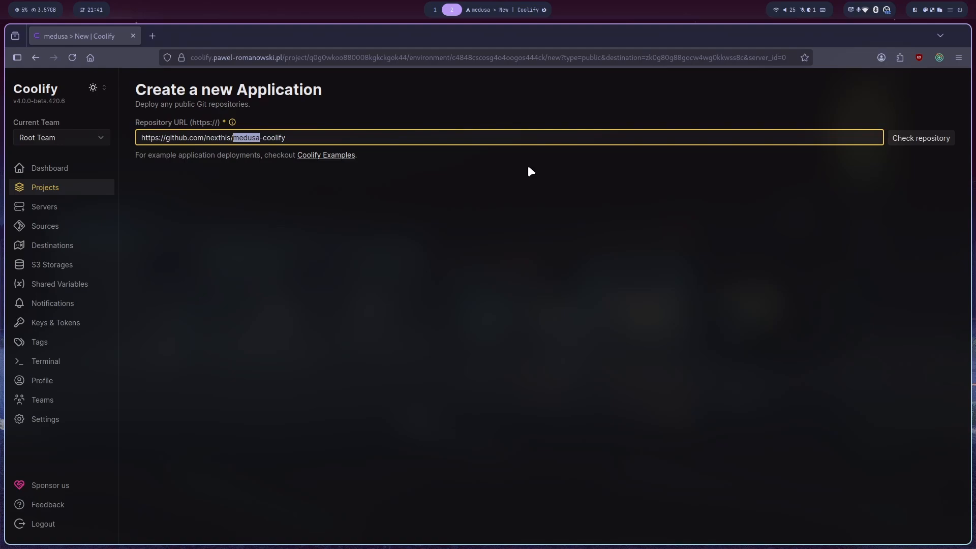
pyautogui.click(923, 139)
pyautogui.click(644, 205)
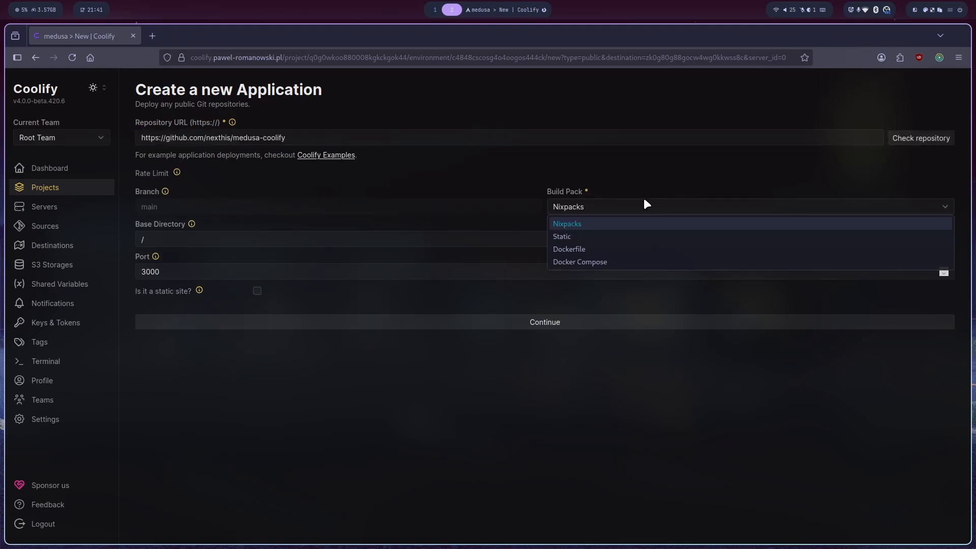
pyautogui.click(585, 249)
pyautogui.click(212, 234)
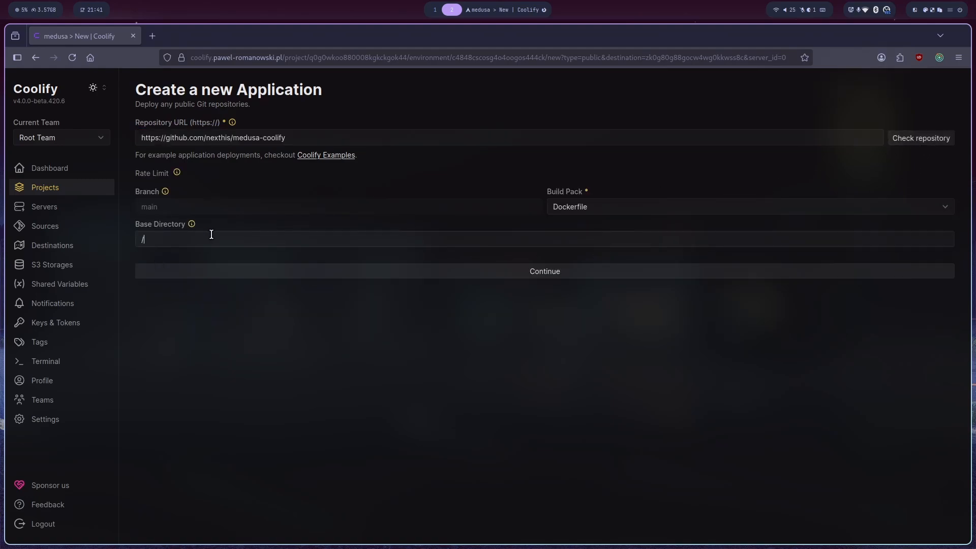
# Step: Create the application with base directory /medusa and rename it to medusa-server
pyautogui.write('medusa')
pyautogui.click(506, 275)
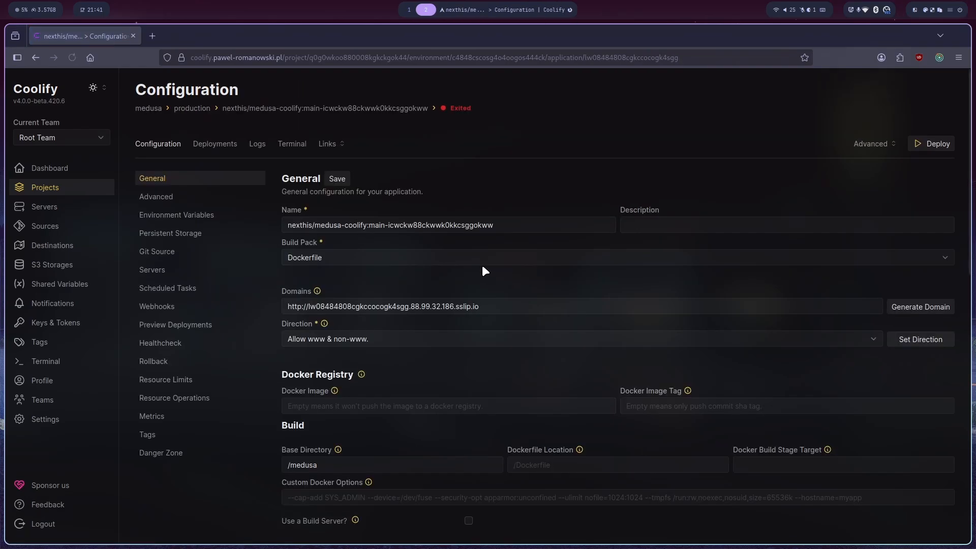
pyautogui.doubleClick(322, 226)
pyautogui.hotkey('ctrl', 'c')
pyautogui.hotkey('ctrl', 'a')
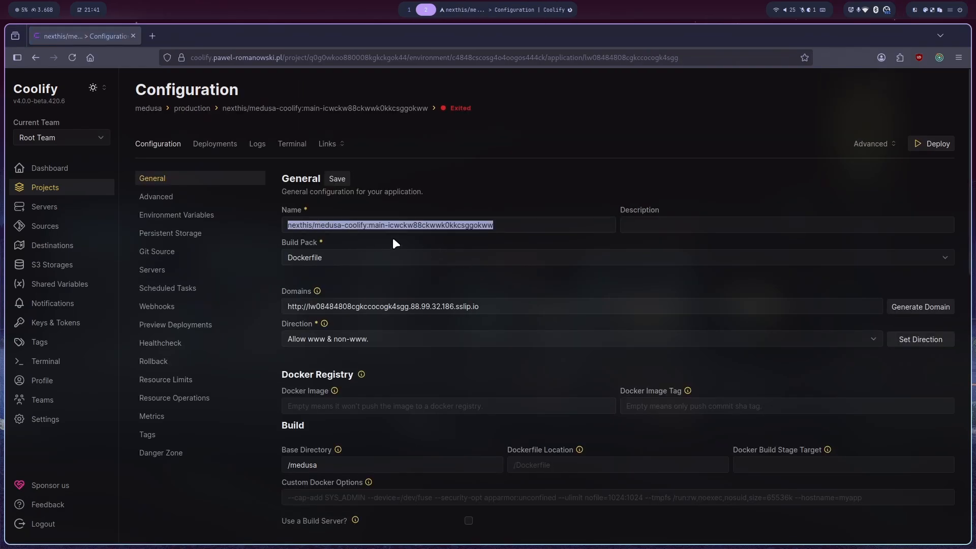
pyautogui.hotkey('ctrl', 'v')
pyautogui.hotkey('ctrl', 'BackSpace')
pyautogui.write('medusa')
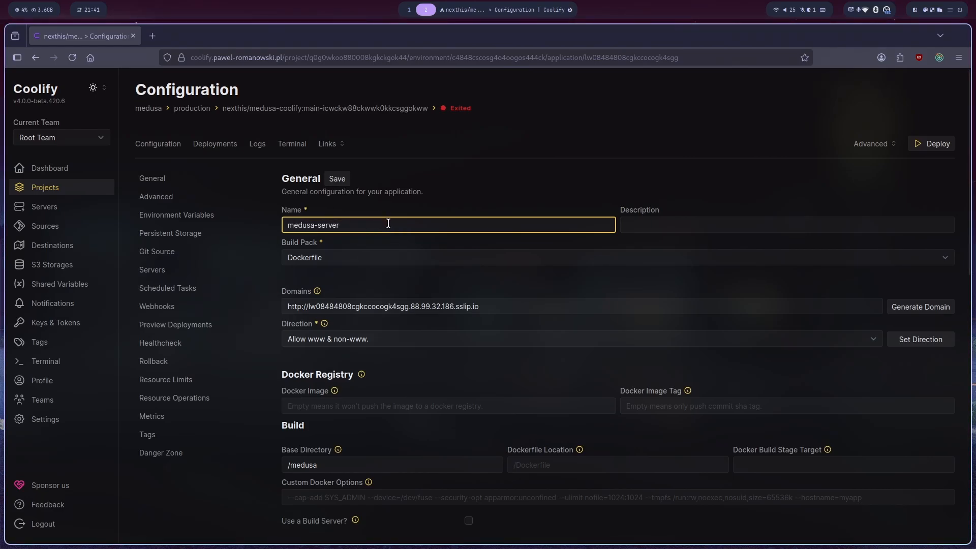
pyautogui.click(285, 57)
pyautogui.click(463, 303)
pyautogui.hotkey('ctrl', 'a')
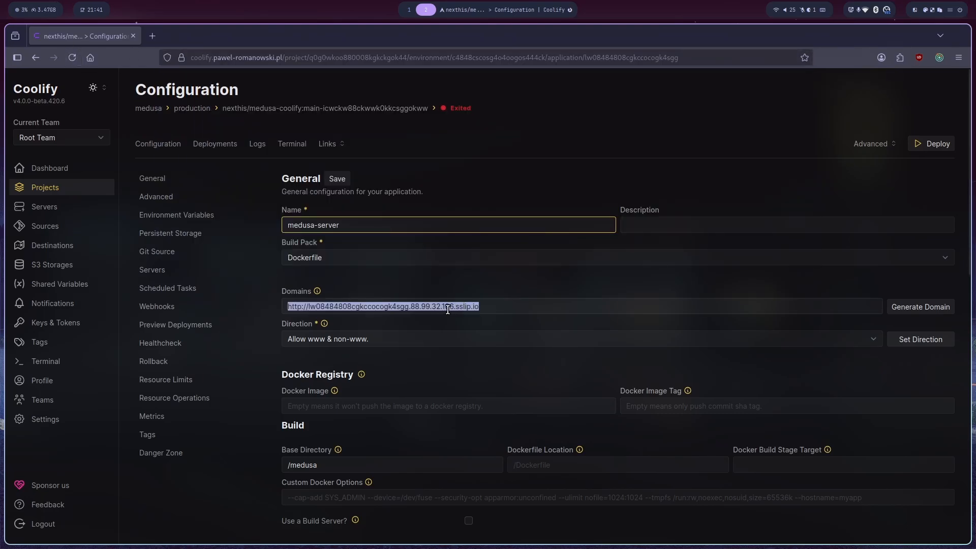
pyautogui.write('https://coolify.pawel-romanowski.pl/')
pyautogui.doubleClick(323, 306)
pyautogui.write('medusa')
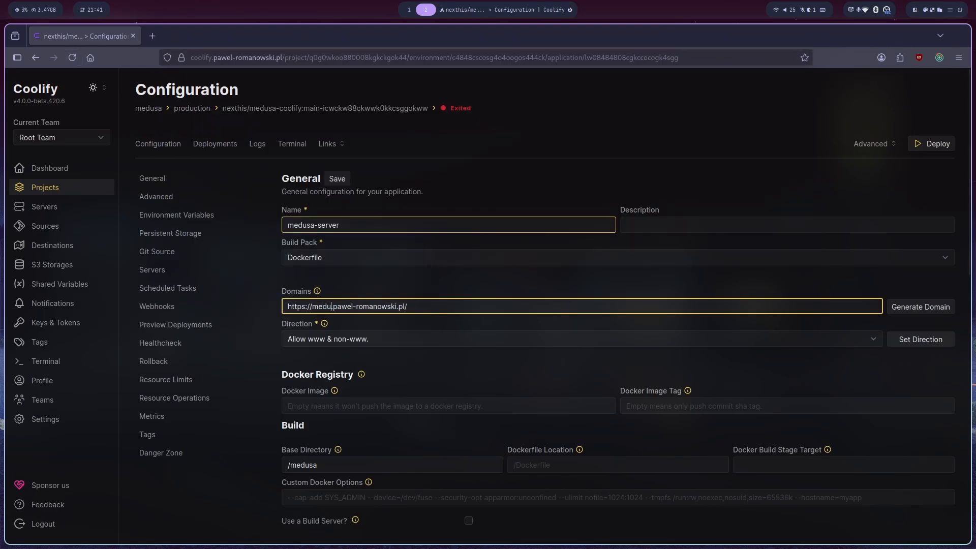
pyautogui.click(467, 283)
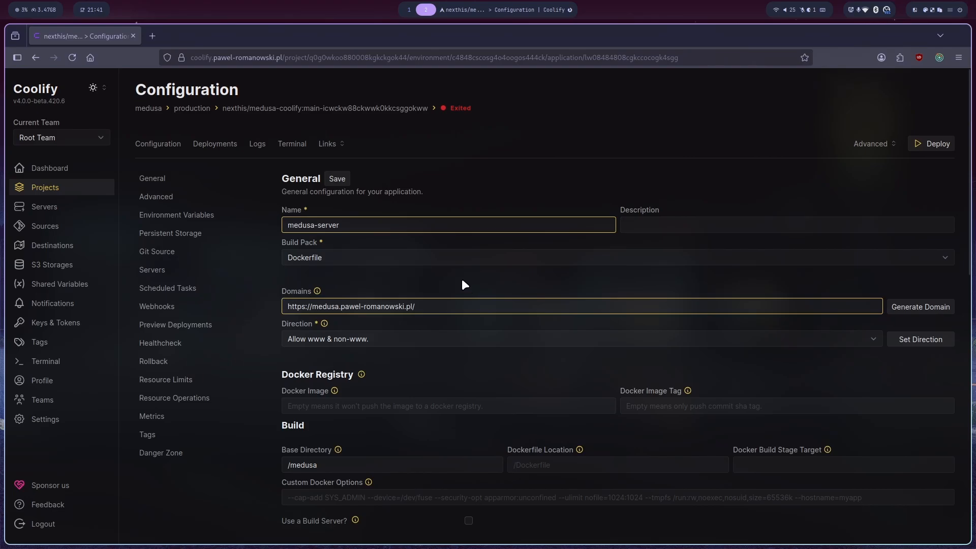
# Step: Change the exposed port from 3000 to 9000 and save the settings
pyautogui.scroll(-5, 469, 275)
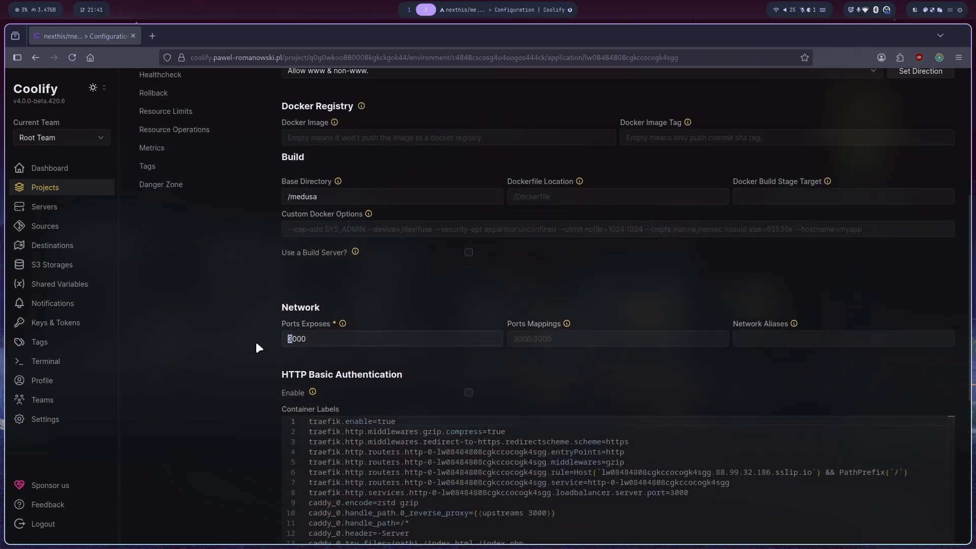
pyautogui.doubleClick(325, 339)
pyautogui.write('9000')
pyautogui.scroll(6, 440, 300)
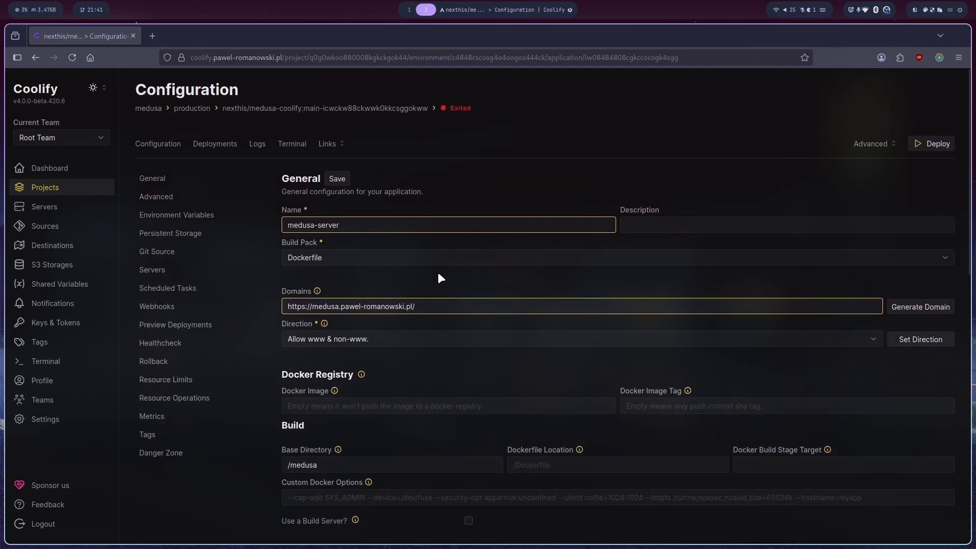
pyautogui.click(336, 178)
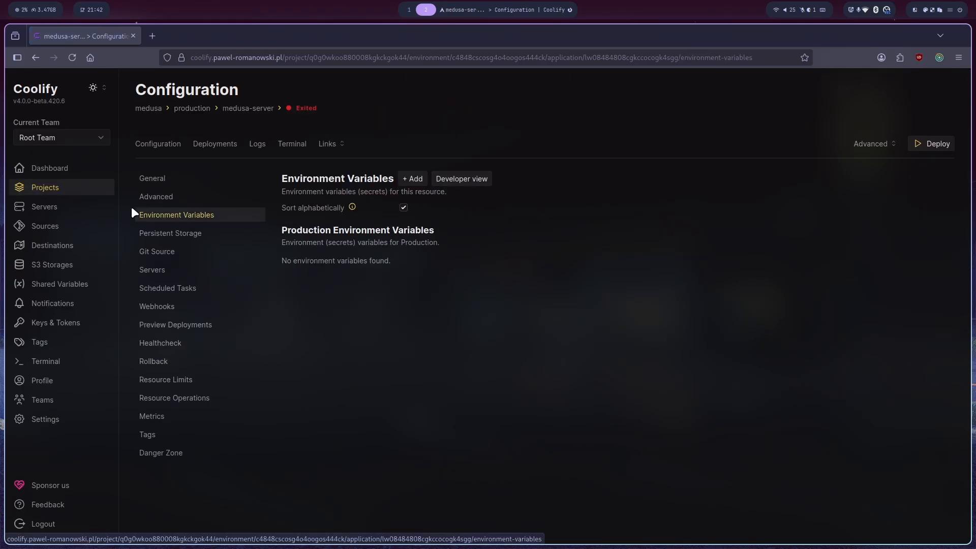
# Step: Paste the template block of environment variables into the Production box in Developer view
pyautogui.click(470, 184)
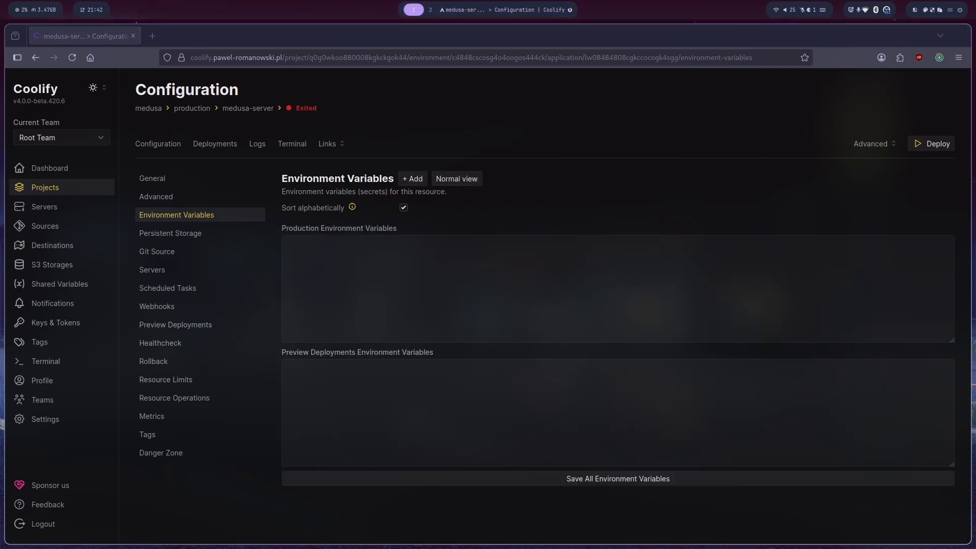
pyautogui.click(451, 313)
pyautogui.hotkey('ctrl', 'v')
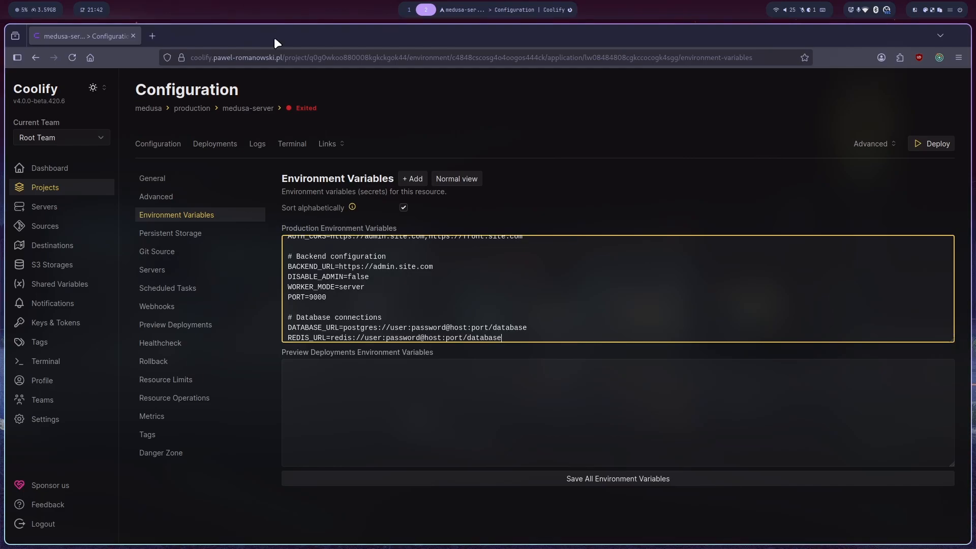
pyautogui.scroll(3, 425, 297)
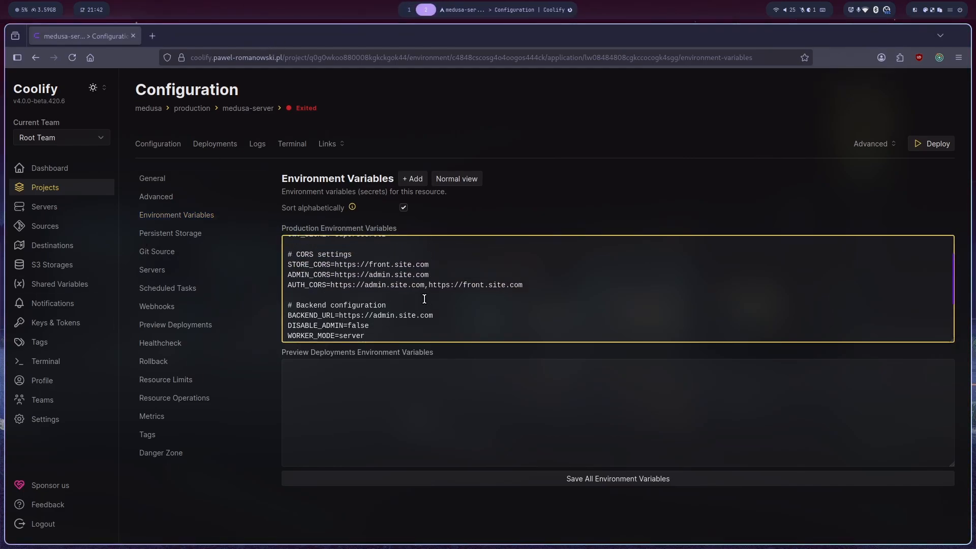
pyautogui.press('super+1')
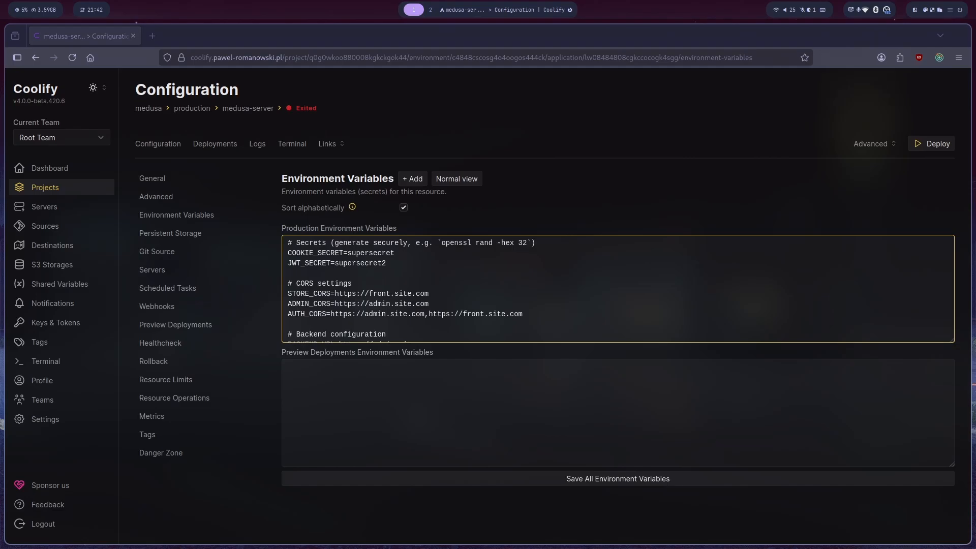
pyautogui.press('super+2')
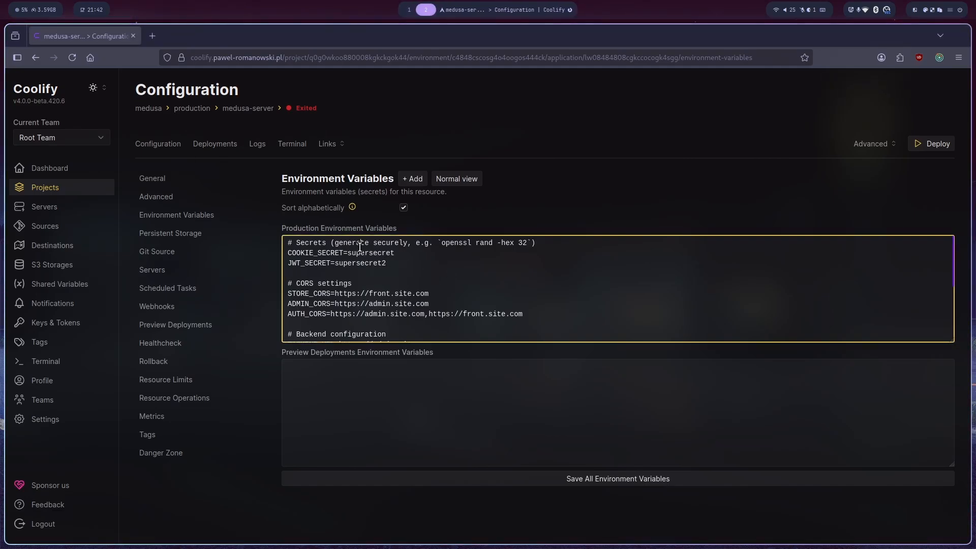
# Step: Replace the COOKIE_SECRET and JWT_SECRET placeholders with generated secrets
pyautogui.doubleClick(359, 253)
pyautogui.hotkey('ctrl', 'v')
pyautogui.press('super+1')
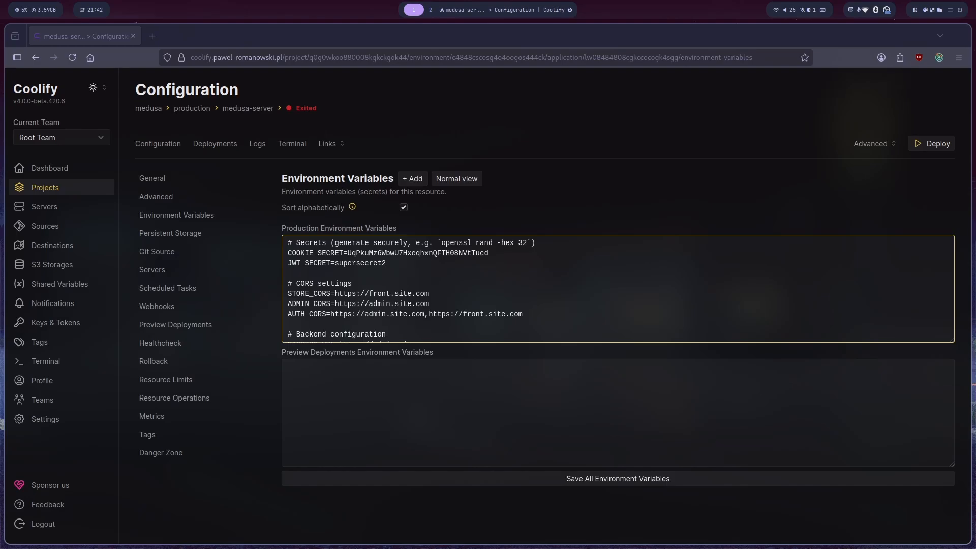
pyautogui.press('super+2')
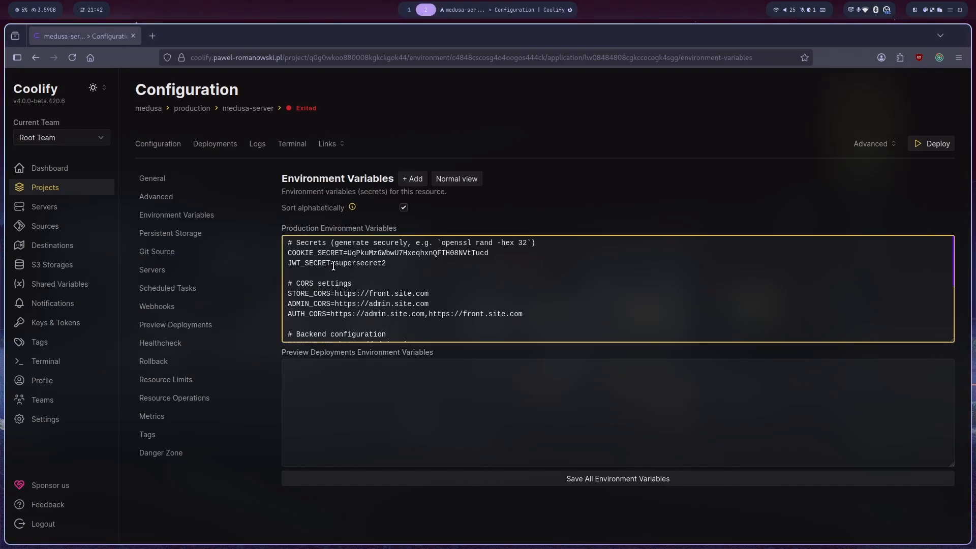
pyautogui.moveTo(334, 265); pyautogui.dragTo(410, 263)
pyautogui.hotkey('ctrl', 'v')
pyautogui.press('super+1')
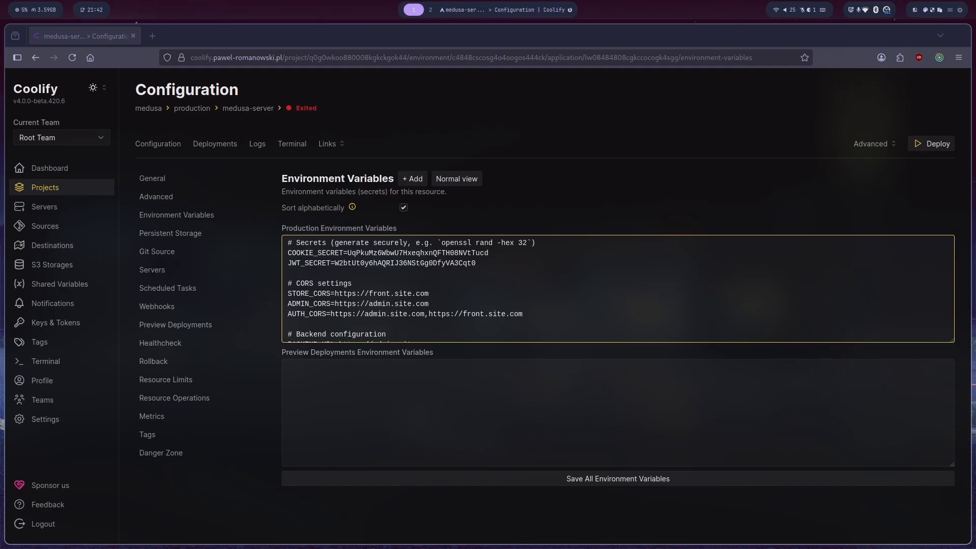
pyautogui.press('super+2')
# Step: Set ADMIN_CORS and AUTH_CORS to the medusa subdomain address
pyautogui.click(270, 57)
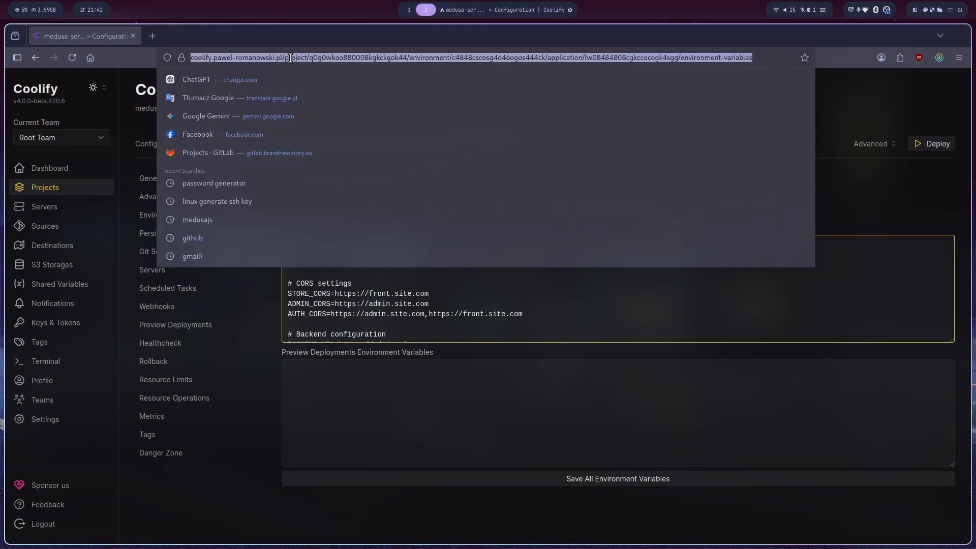
pyautogui.click(270, 58)
pyautogui.moveTo(304, 57); pyautogui.dragTo(191, 57)
pyautogui.hotkey('ctrl', 'c')
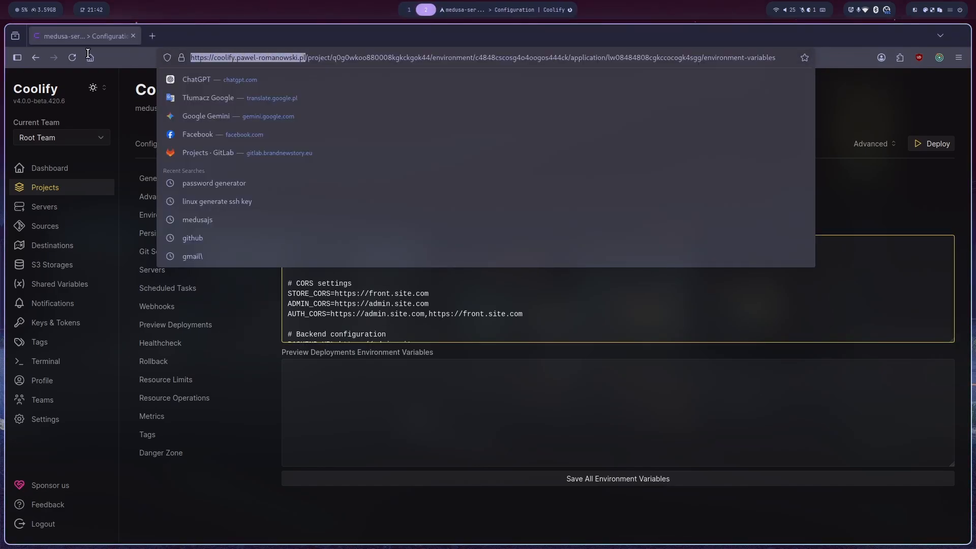
pyautogui.click(405, 324)
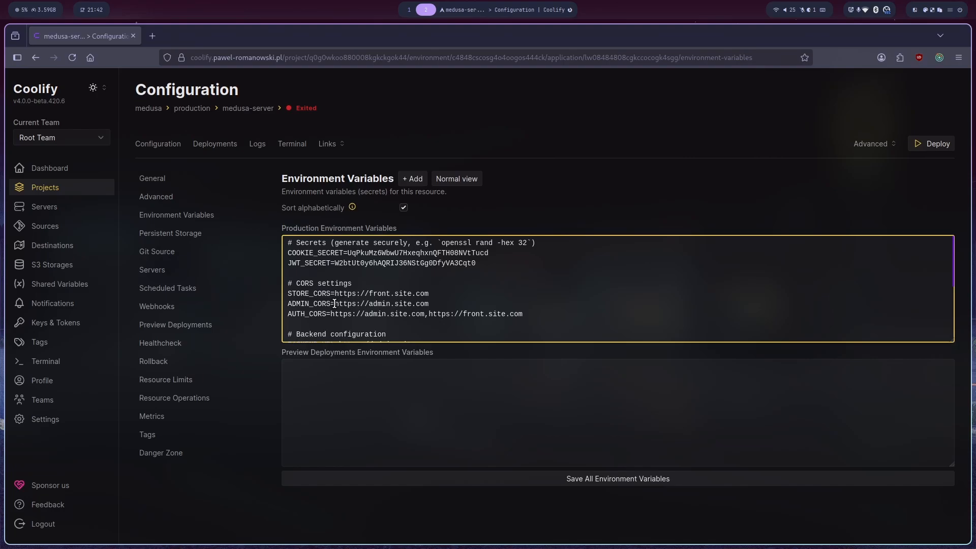
pyautogui.moveTo(335, 304); pyautogui.dragTo(471, 306)
pyautogui.hotkey('ctrl', 'v')
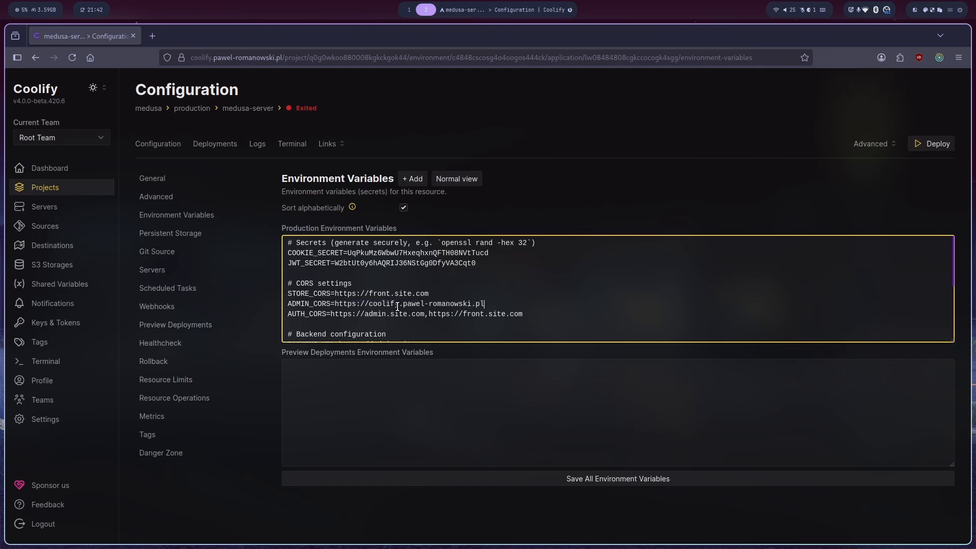
pyautogui.doubleClick(381, 304)
pyautogui.write('medu')
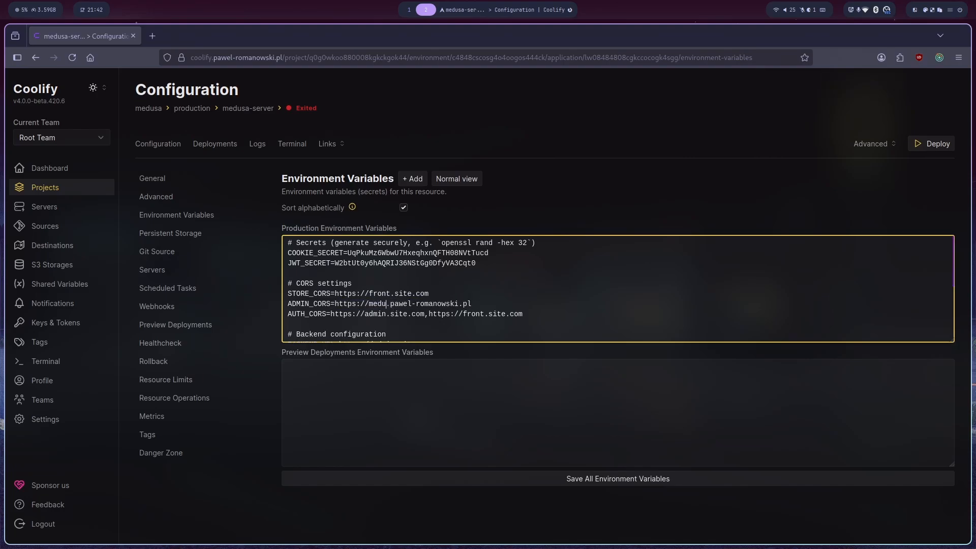
pyautogui.write('sa')
pyautogui.moveTo(336, 304); pyautogui.dragTo(510, 303)
pyautogui.hotkey('ctrl', 'c')
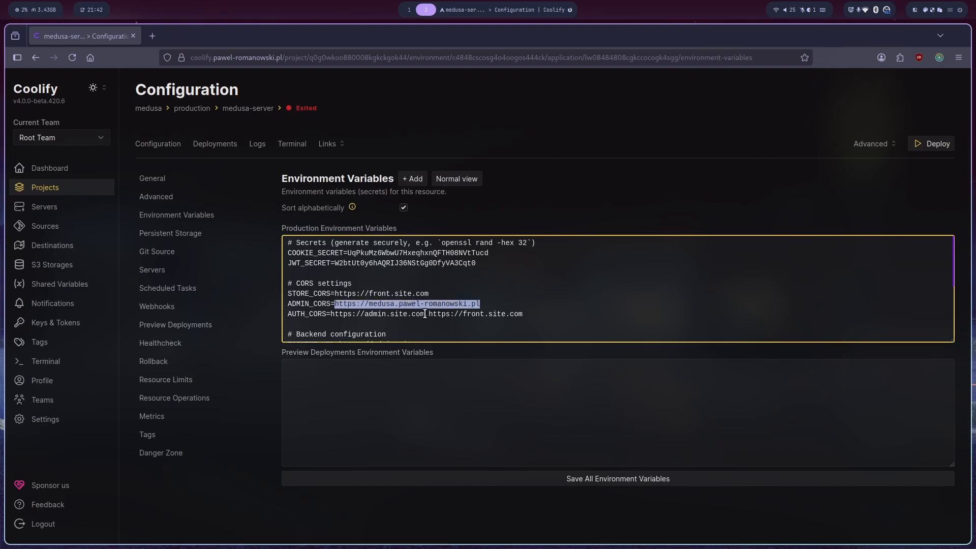
pyautogui.moveTo(425, 314); pyautogui.dragTo(335, 314)
pyautogui.scroll(-3, 351, 300)
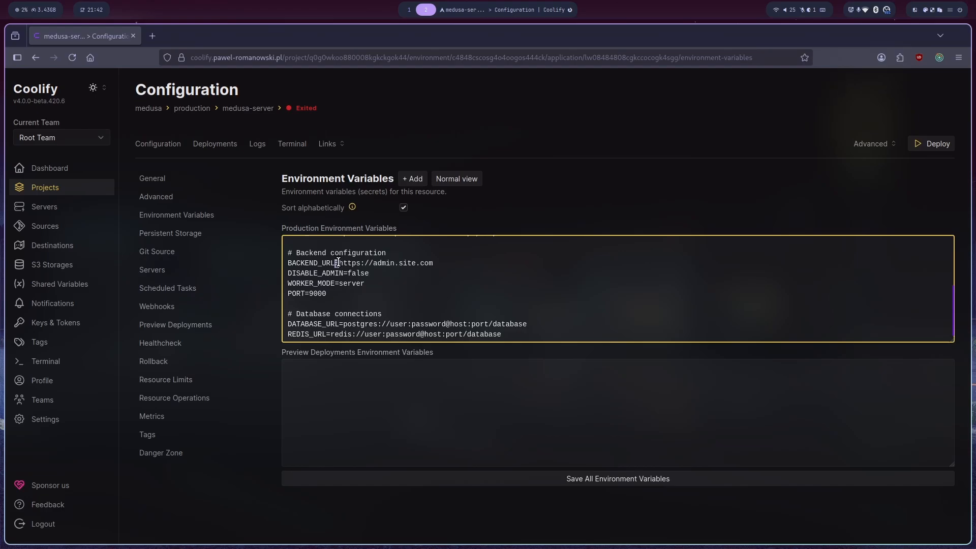
# Step: Fill BACKEND_URL with the medusa address and DATABASE_URL and REDIS_URL with internal connection URLs
pyautogui.moveTo(340, 262); pyautogui.dragTo(436, 263)
pyautogui.hotkey('ctrl', 'v')
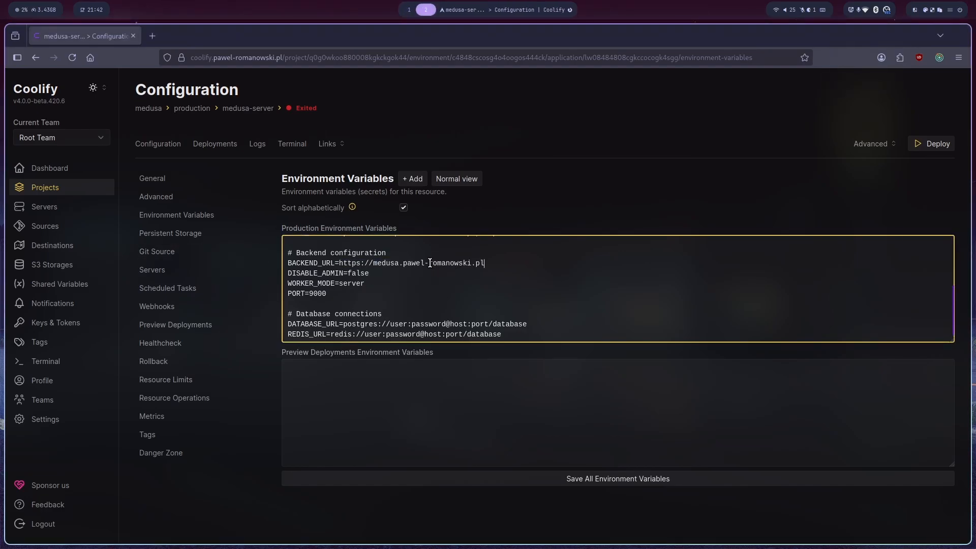
pyautogui.moveTo(382, 324); pyautogui.dragTo(343, 324)
pyautogui.keyDown('shift'); pyautogui.click(539, 325); pyautogui.keyUp('shift')
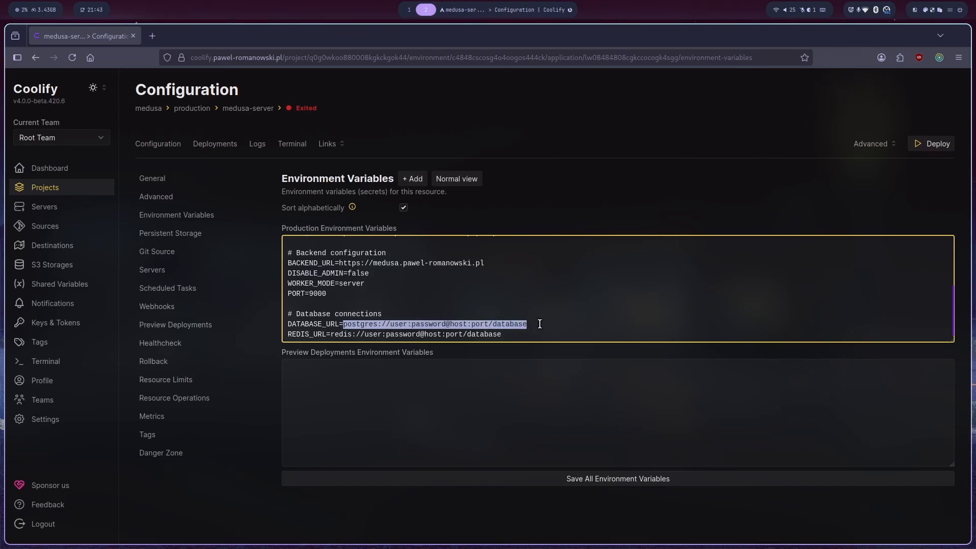
pyautogui.press('super+1')
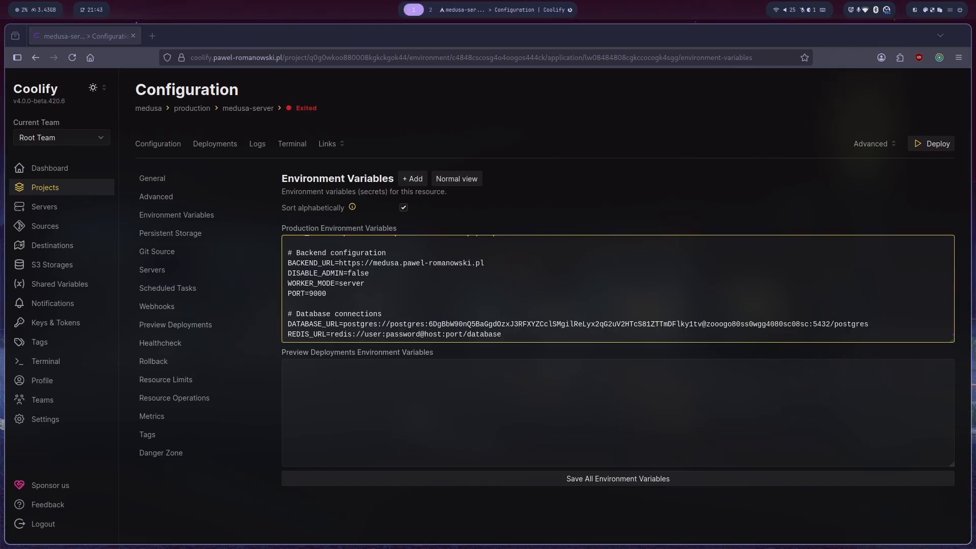
pyautogui.press('super+2')
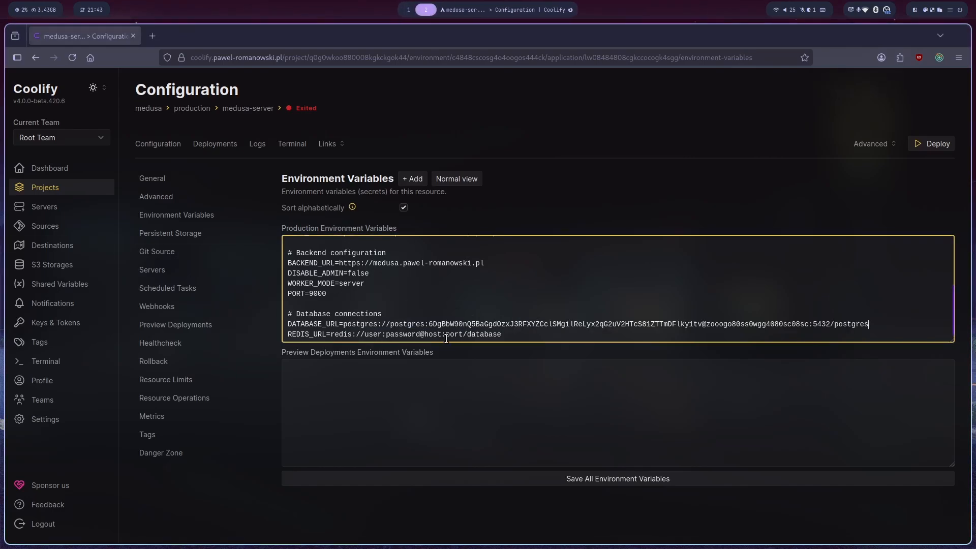
pyautogui.moveTo(331, 334); pyautogui.dragTo(527, 334)
pyautogui.hotkey('ctrl', 'v')
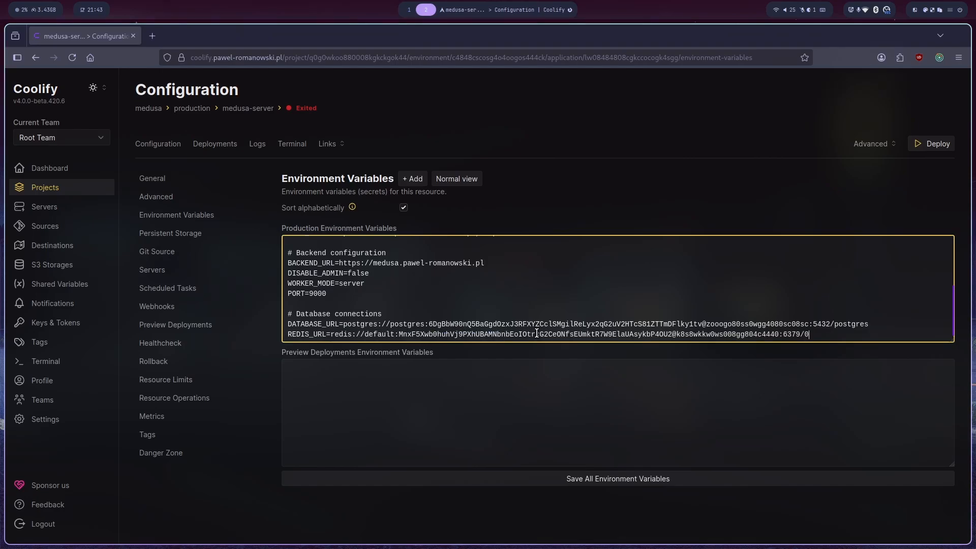
pyautogui.scroll(3, 521, 310)
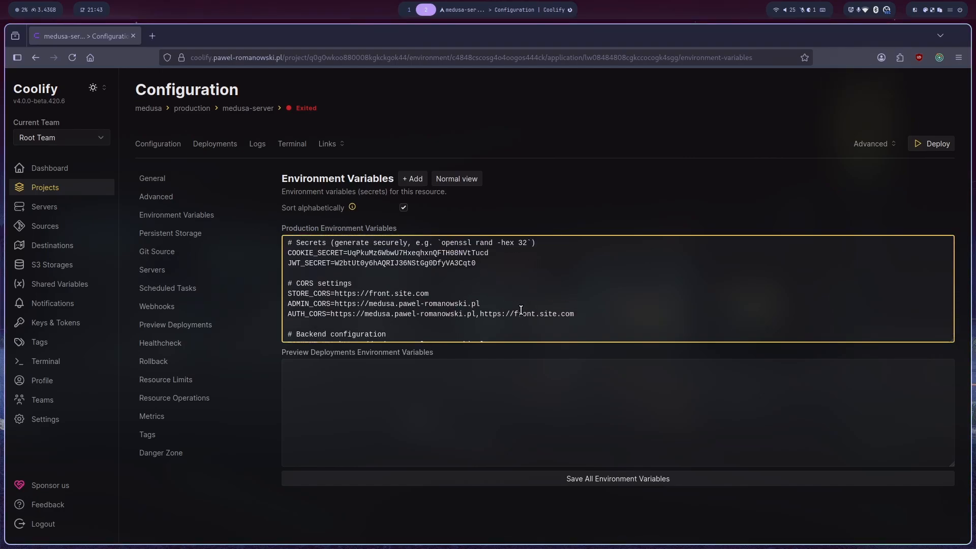
pyautogui.scroll(-3, 522, 309)
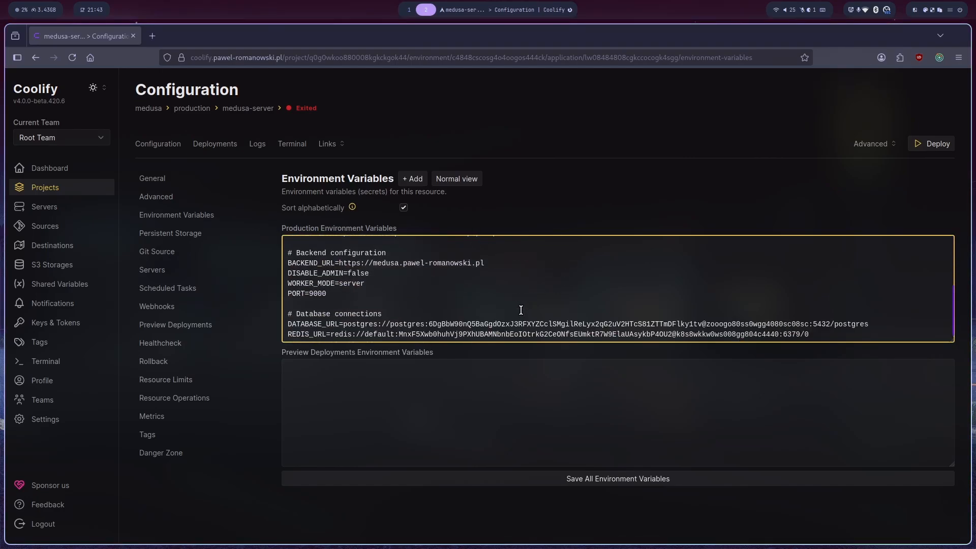
# Step: Save all environment variables and mark REDIS_URL and DATABASE_URL as build variables
pyautogui.click(606, 486)
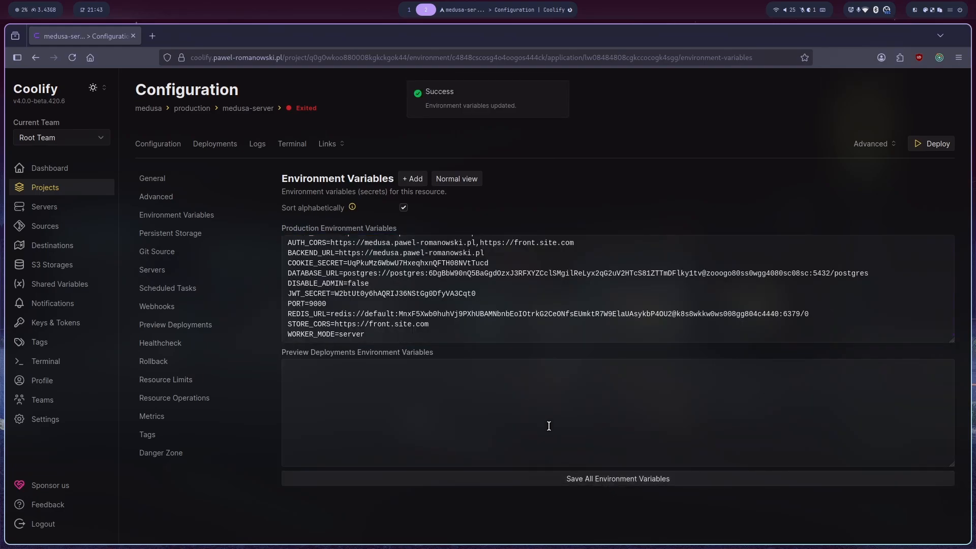
pyautogui.click(460, 183)
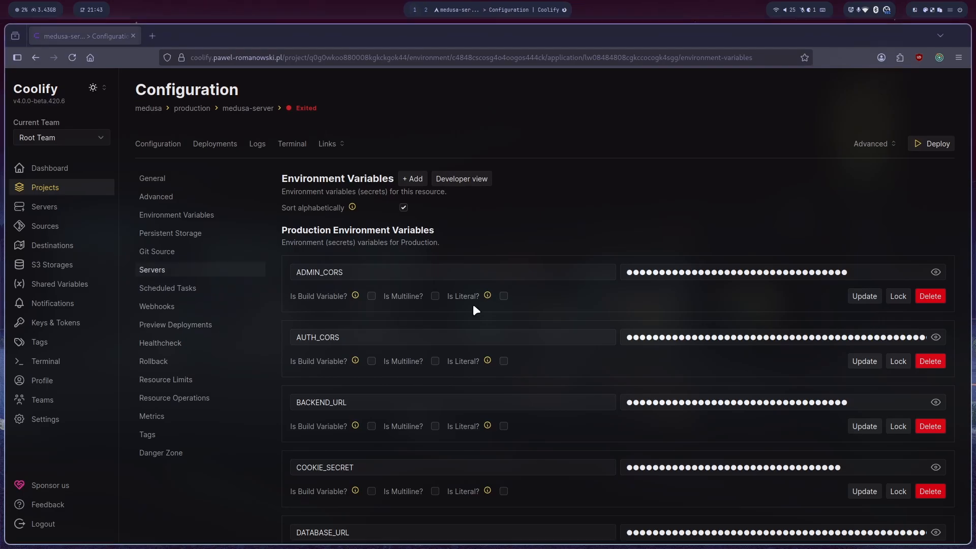
pyautogui.scroll(-5, 544, 267)
pyautogui.scroll(-4, 435, 292)
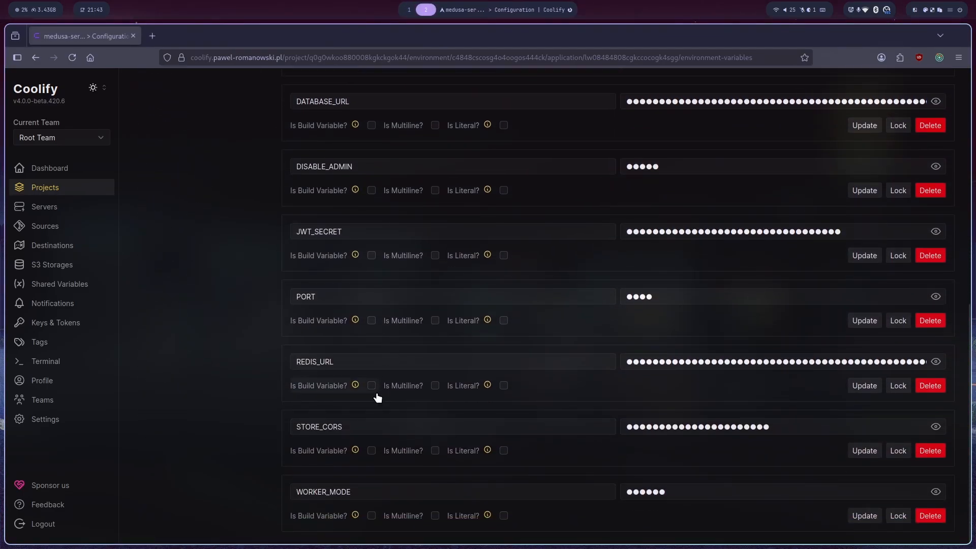
pyautogui.click(372, 386)
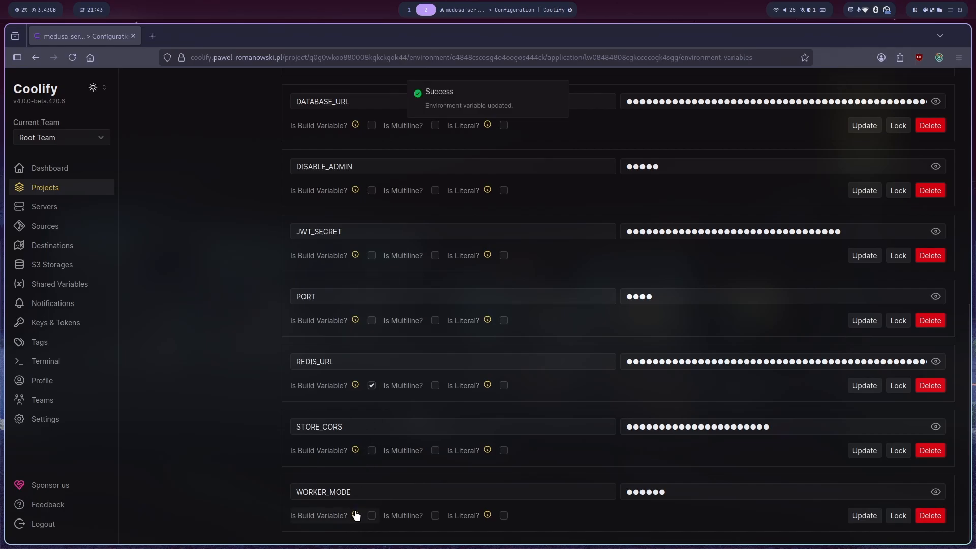
pyautogui.click(371, 516)
pyautogui.scroll(5, 376, 401)
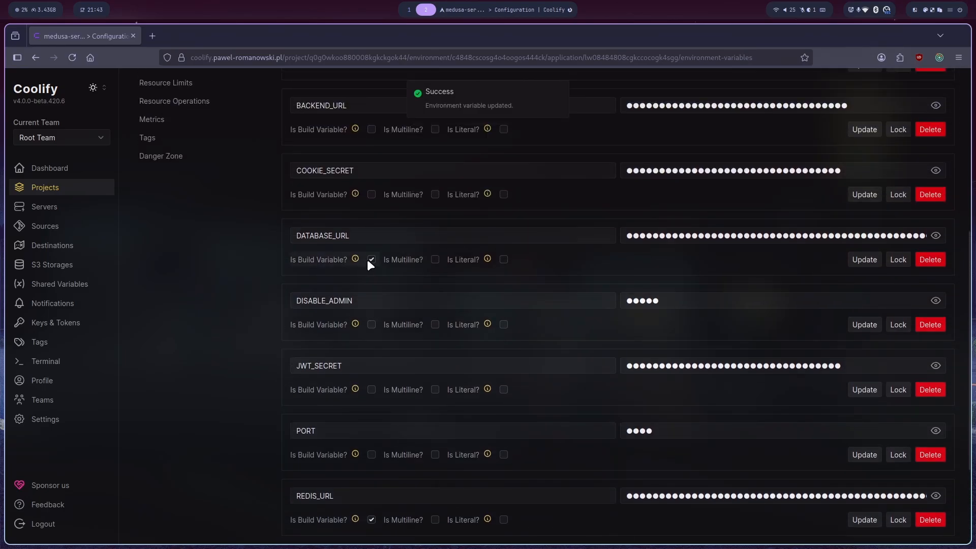
pyautogui.scroll(5, 411, 305)
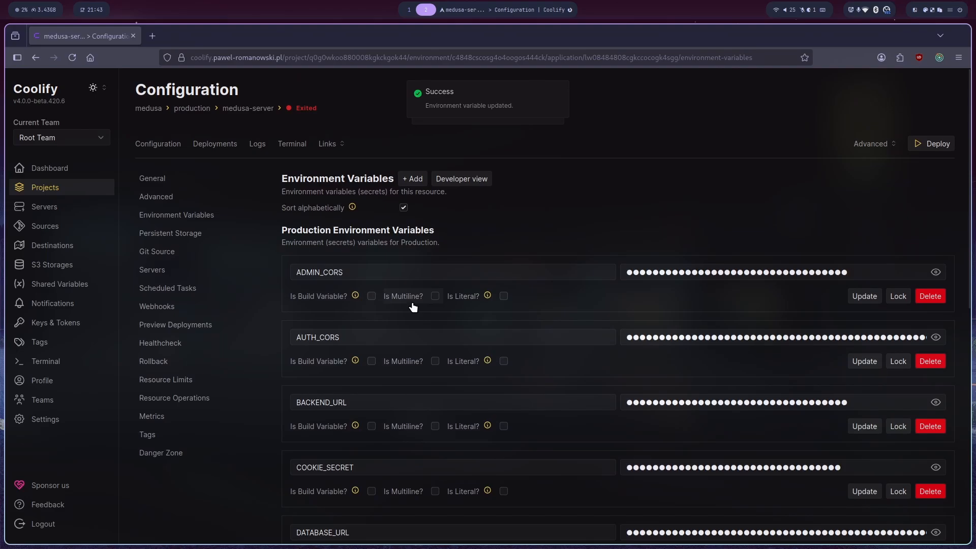
# Step: Go to medusa-server's General configuration page
pyautogui.click(189, 179)
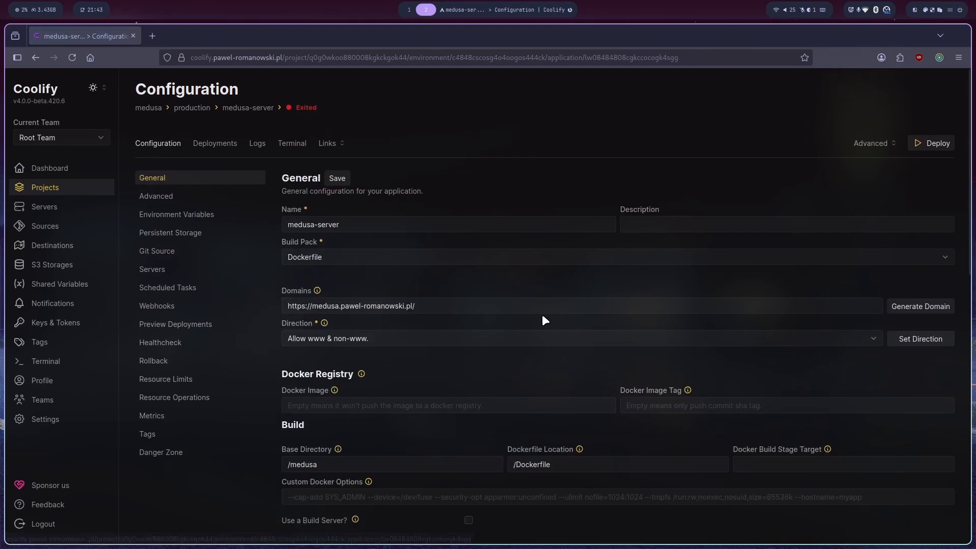
pyautogui.scroll(-10, 551, 318)
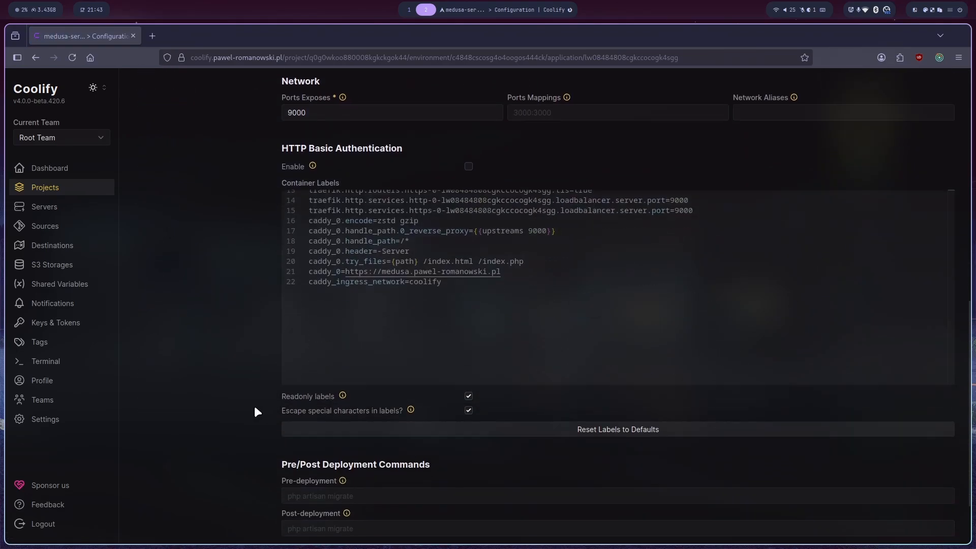
pyautogui.scroll(10, 256, 401)
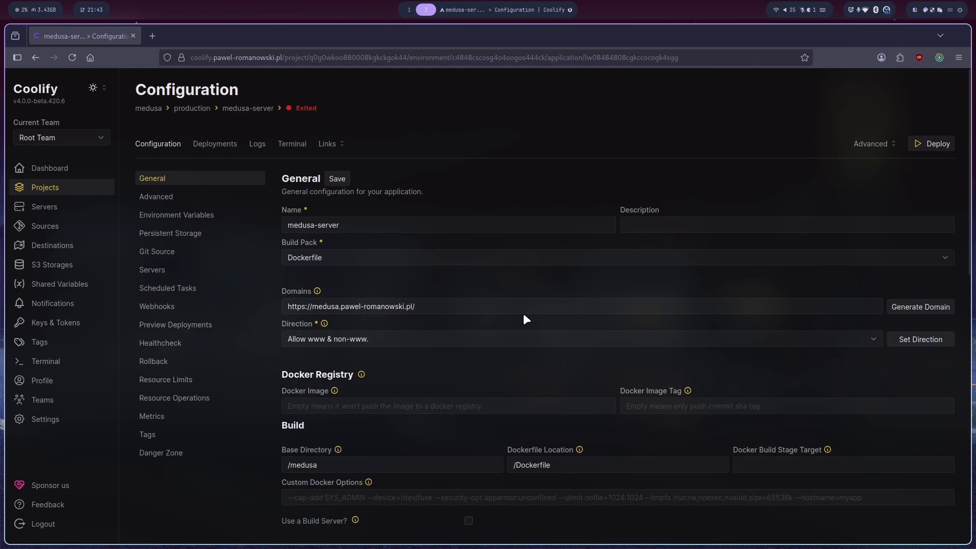
# Step: Deploy medusa-server and follow the build log with debug output shown
pyautogui.click(933, 145)
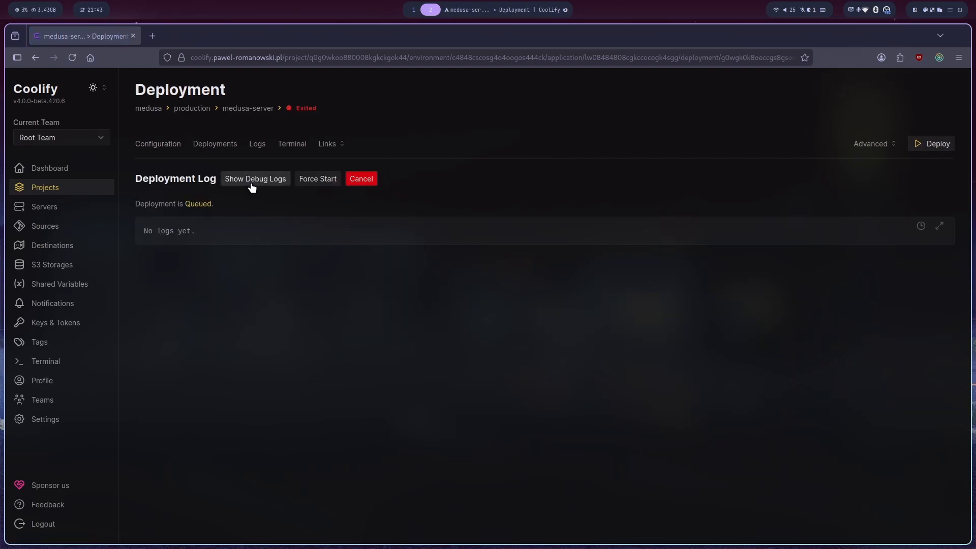
pyautogui.click(252, 184)
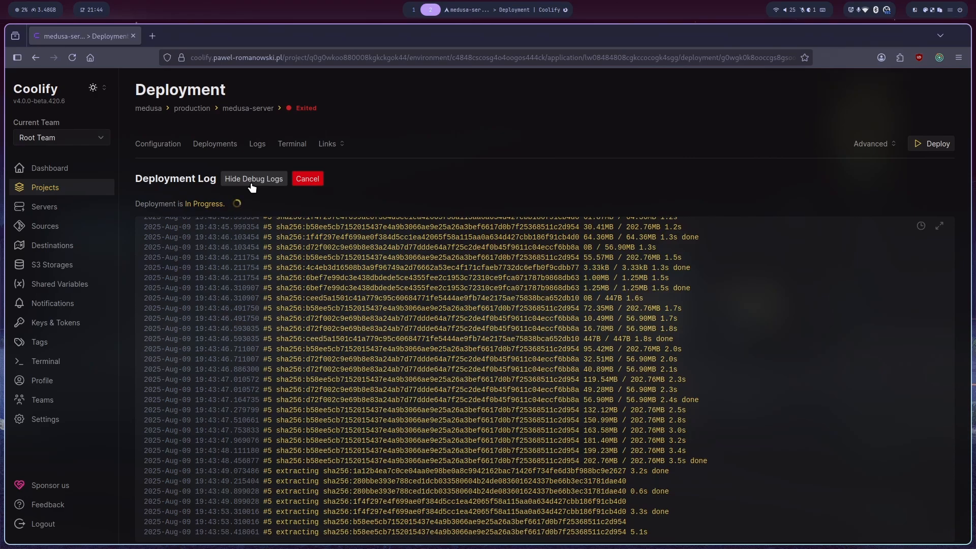
pyautogui.scroll(-1, 407, 287)
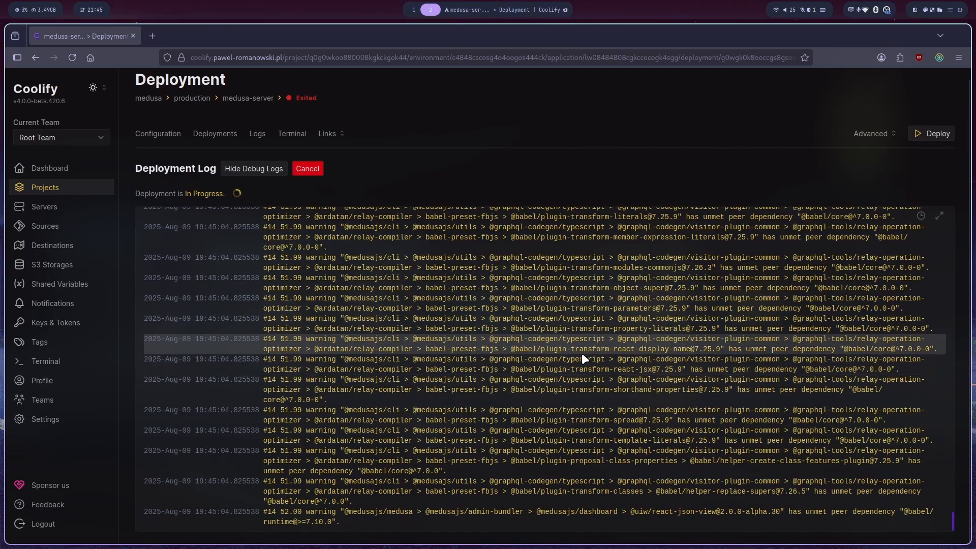
# Step: Wait in another workspace until the medusa-server build finishes and the app shows Running
pyautogui.press('super+shift+1')
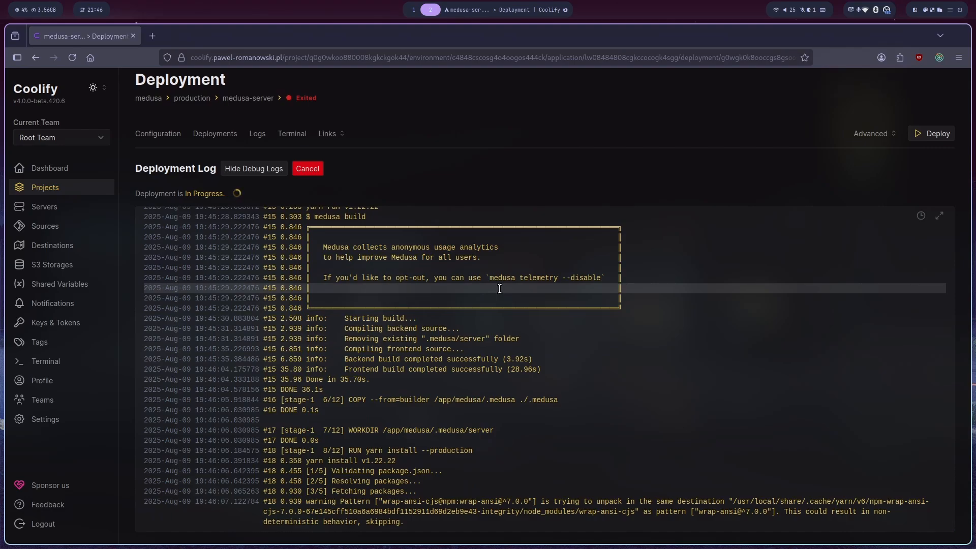
pyautogui.press('super+1')
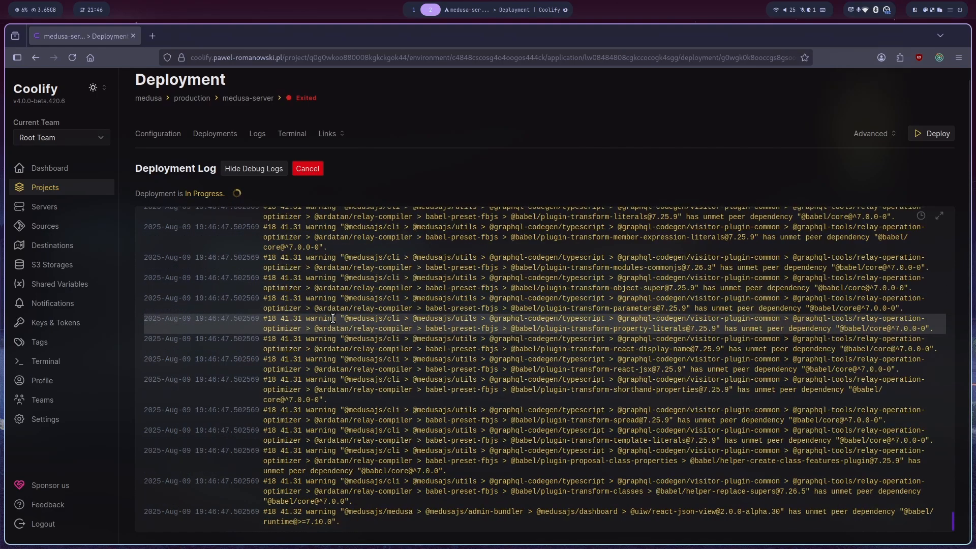
pyautogui.press('super+1')
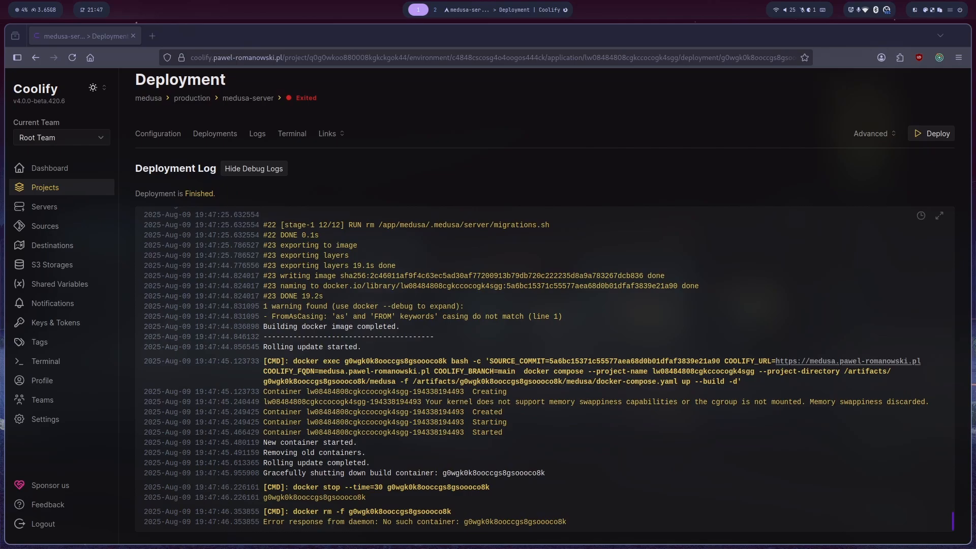
# Step: Open medusa-server's domain in a new tab and load its /app admin login page
pyautogui.click(156, 134)
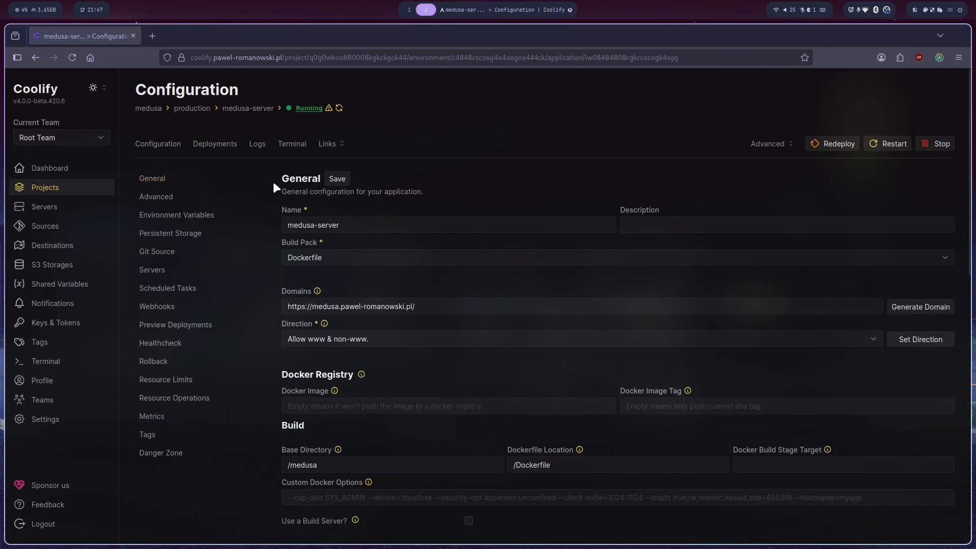
pyautogui.click(331, 144)
pyautogui.click(335, 159)
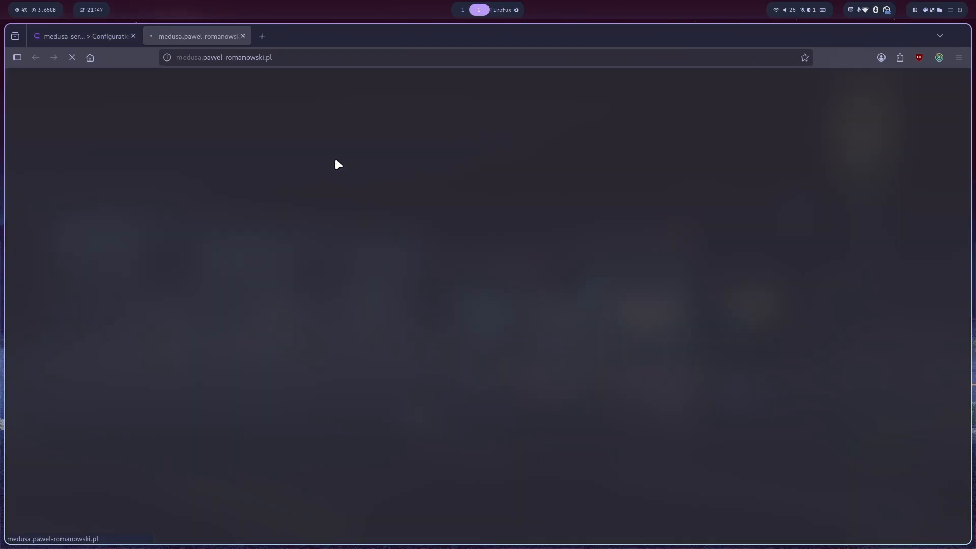
pyautogui.click(311, 58)
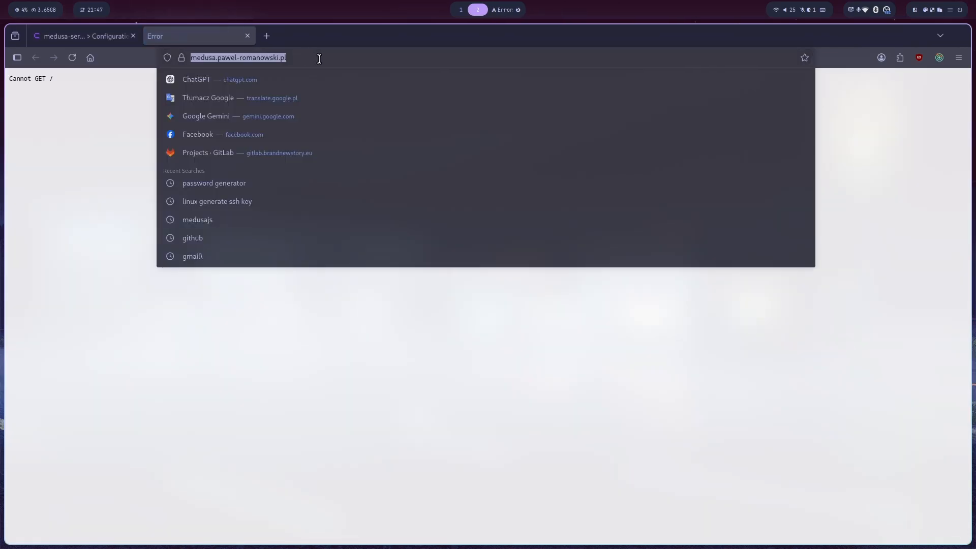
pyautogui.click(327, 57)
pyautogui.write('/app')
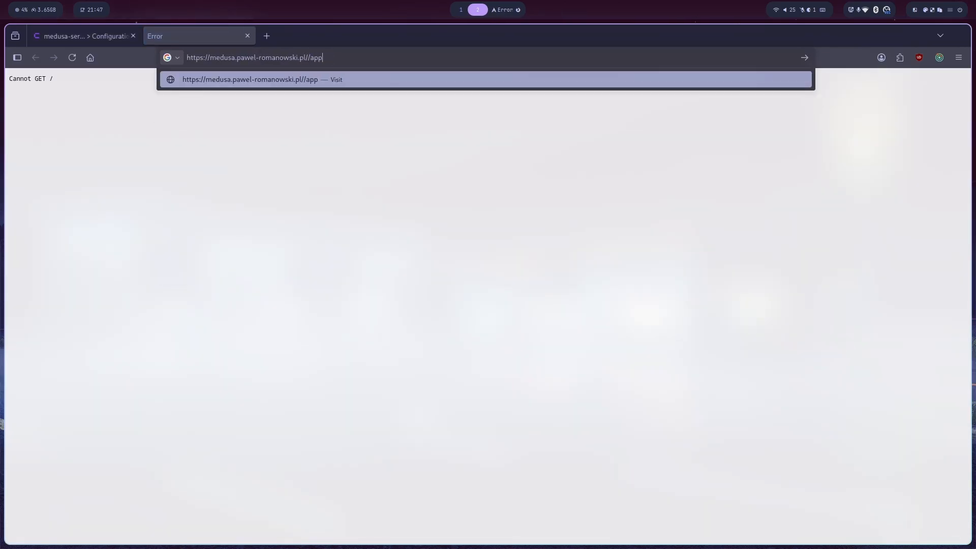
pyautogui.press('BackSpace')
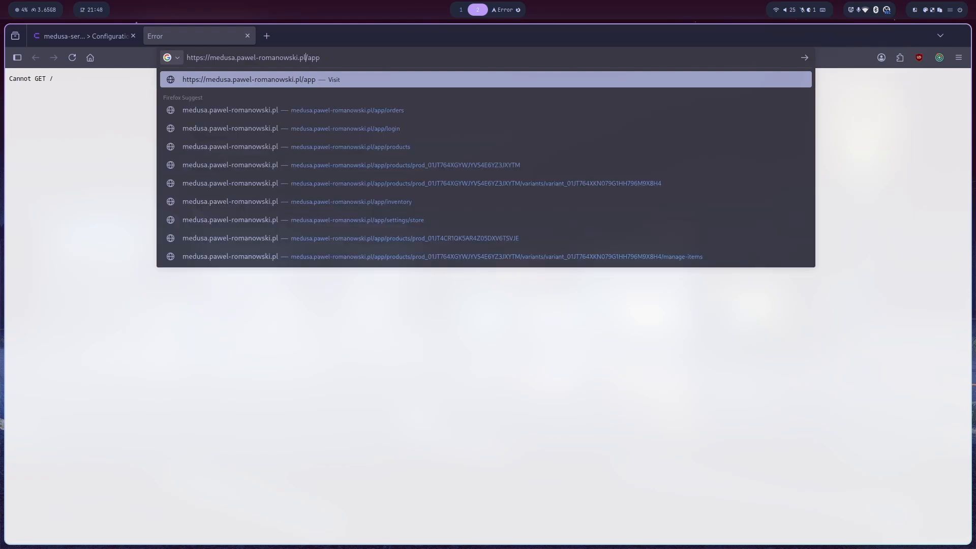
pyautogui.press('Return')
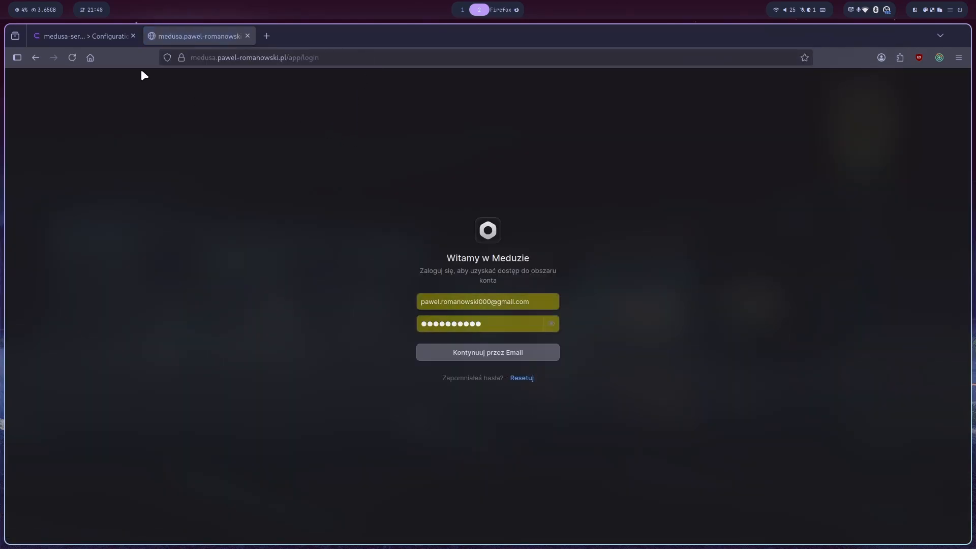
# Step: Start a new public-repository application in the production environment
pyautogui.click(84, 36)
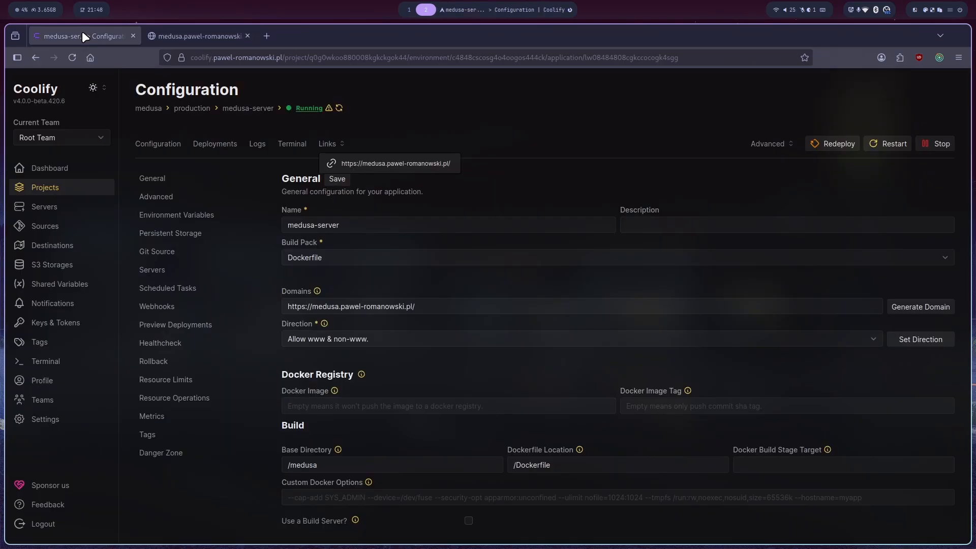
pyautogui.click(508, 116)
pyautogui.scroll(-1, 505, 111)
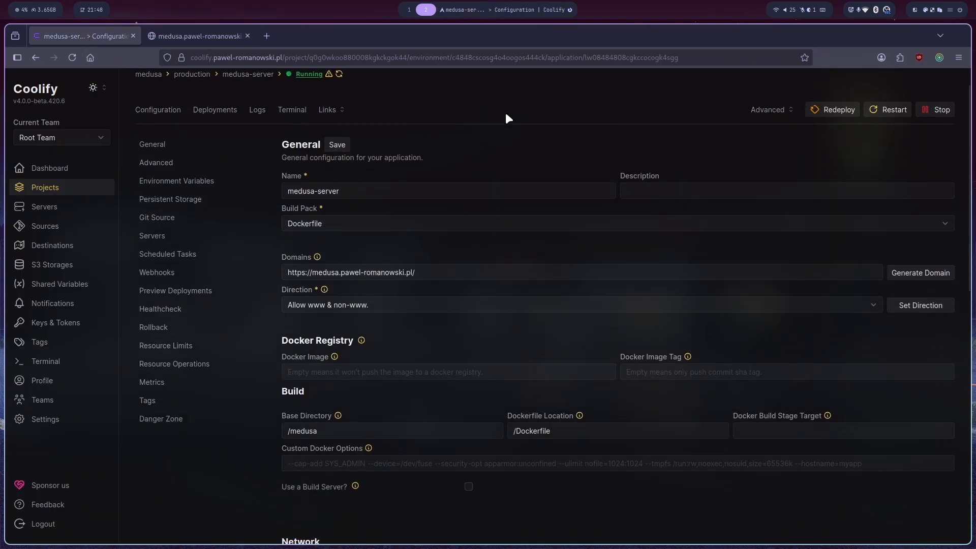
pyautogui.scroll(1, 501, 117)
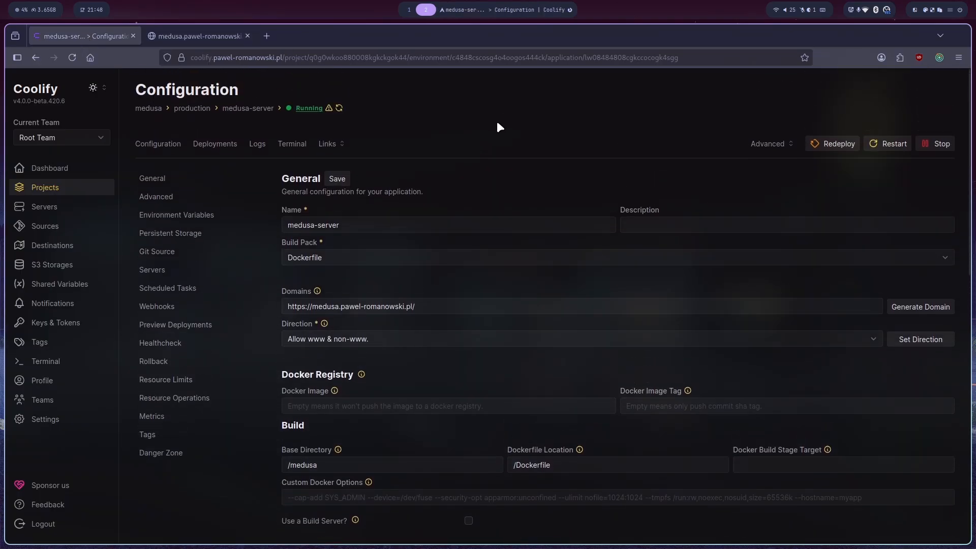
pyautogui.click(195, 108)
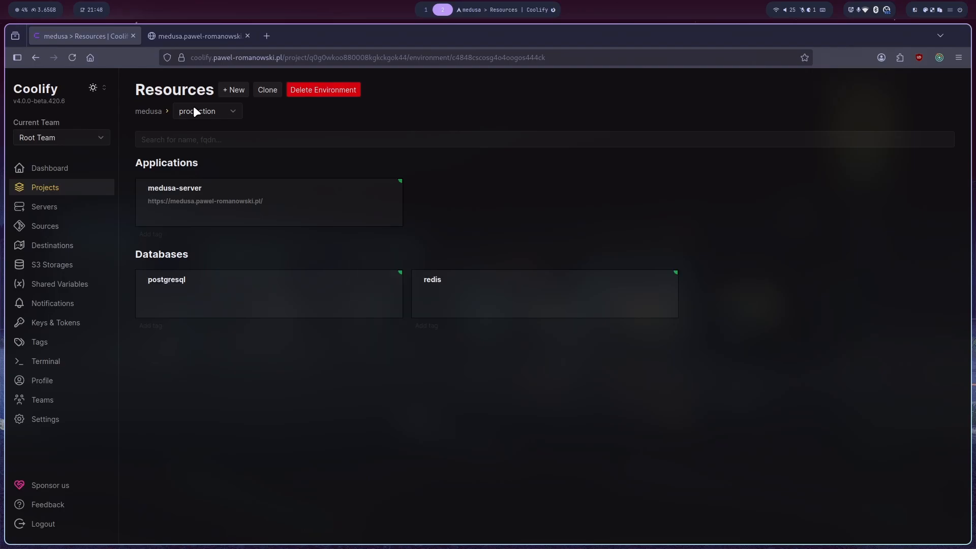
pyautogui.click(235, 90)
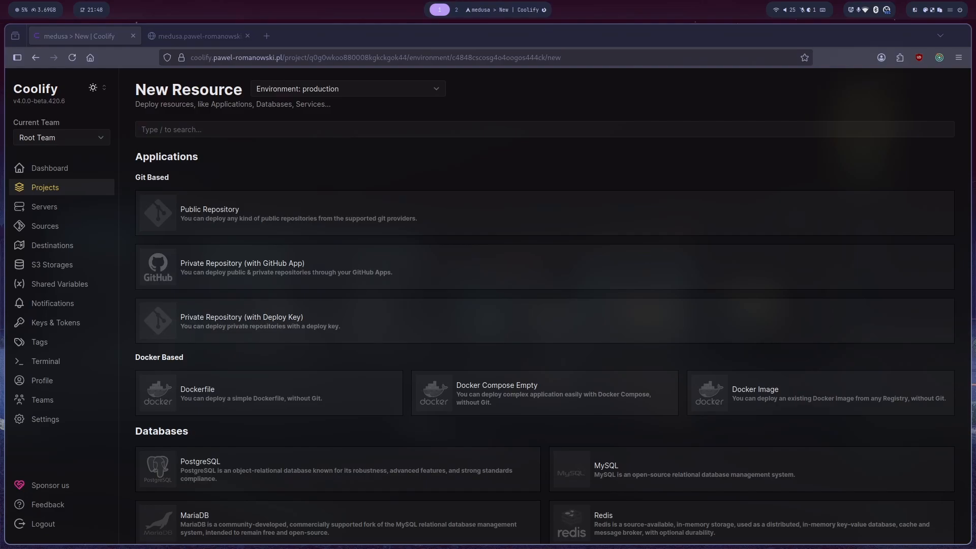
pyautogui.click(275, 228)
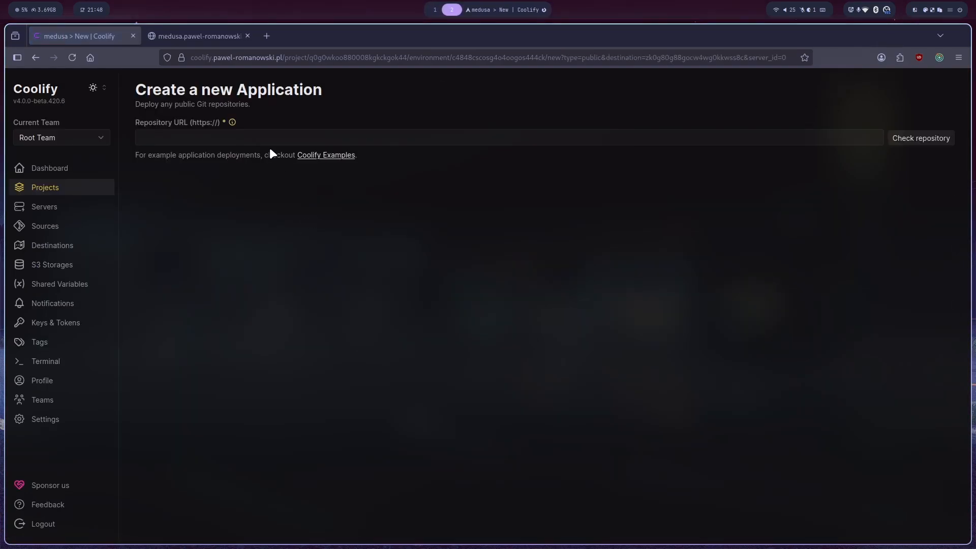
# Step: Load the medusa-coolify repository with the Dockerfile build pack and base directory /medusa
pyautogui.click(270, 138)
pyautogui.write('https://github.com/nexthis/medusa-coolify')
pyautogui.doubleClick(246, 138)
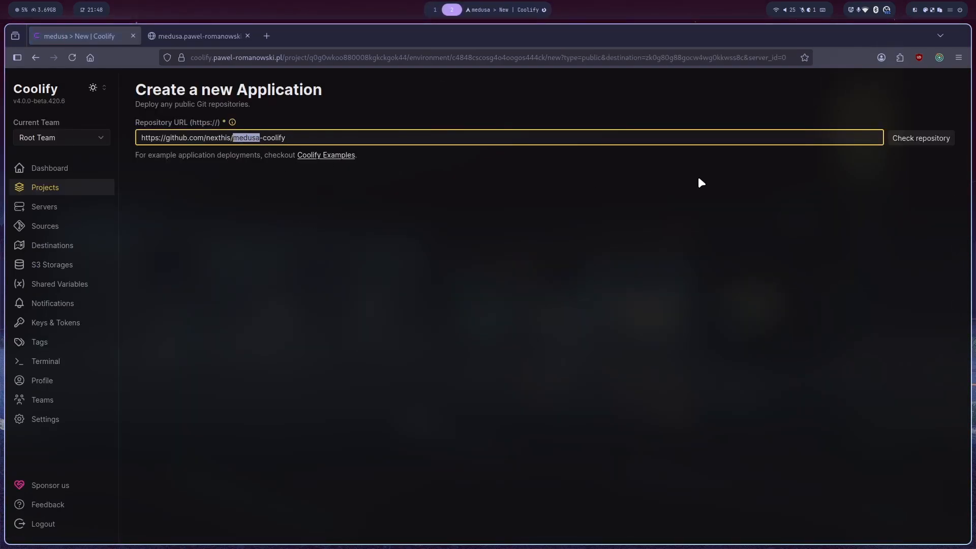
pyautogui.click(918, 142)
pyautogui.click(643, 208)
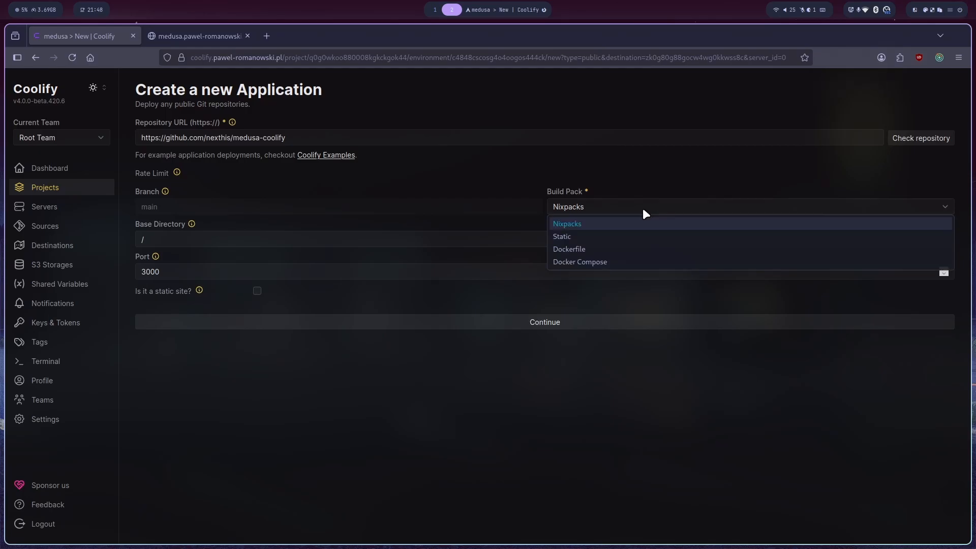
pyautogui.click(600, 248)
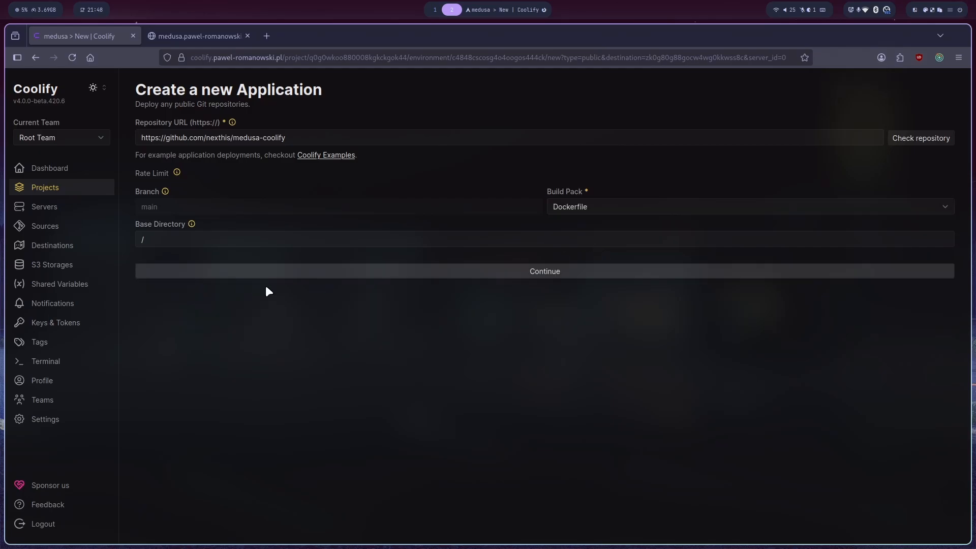
pyautogui.click(196, 239)
pyautogui.write('medusa')
pyautogui.click(473, 274)
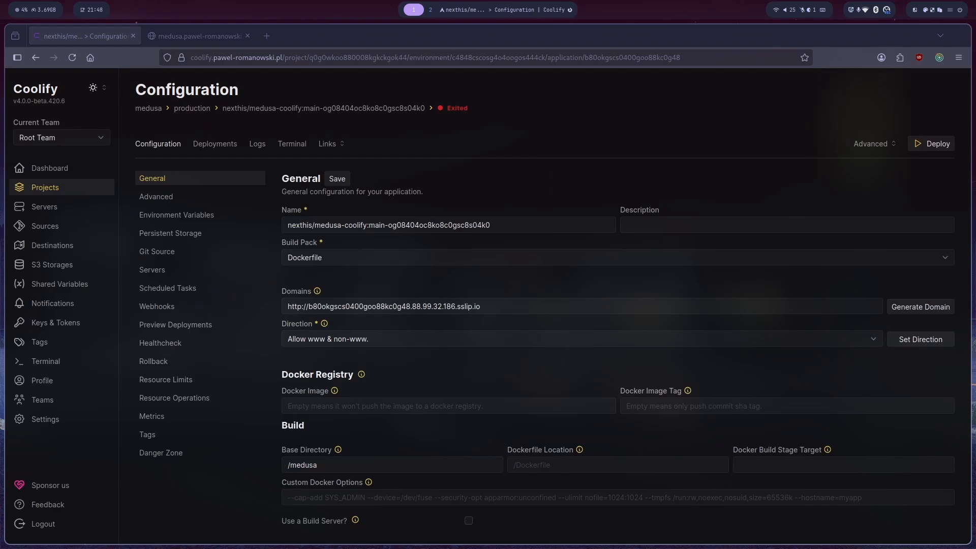
# Step: Clear the domain, rename the app to medusa-worker, expose port 9000 and save
pyautogui.tripleClick(472, 307)
pyautogui.press('BackSpace')
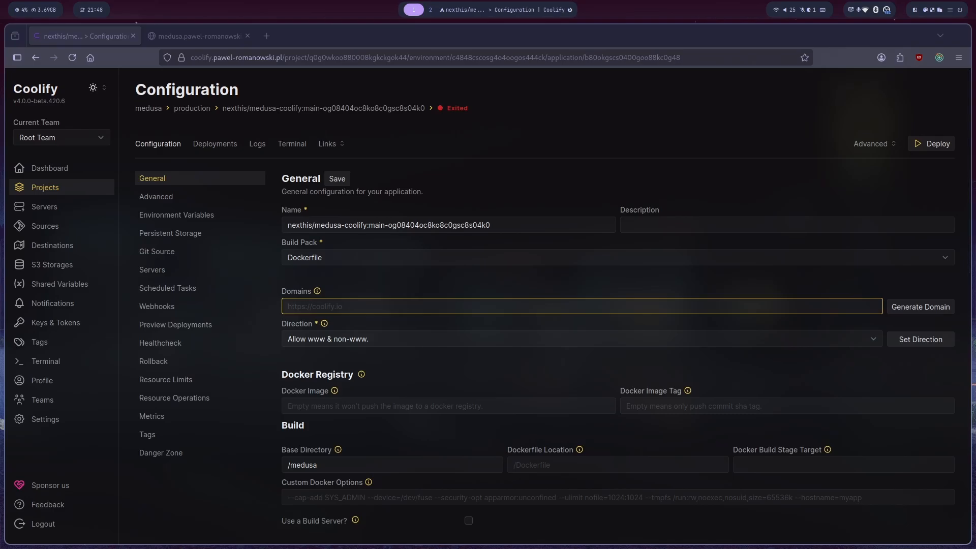
pyautogui.tripleClick(388, 225)
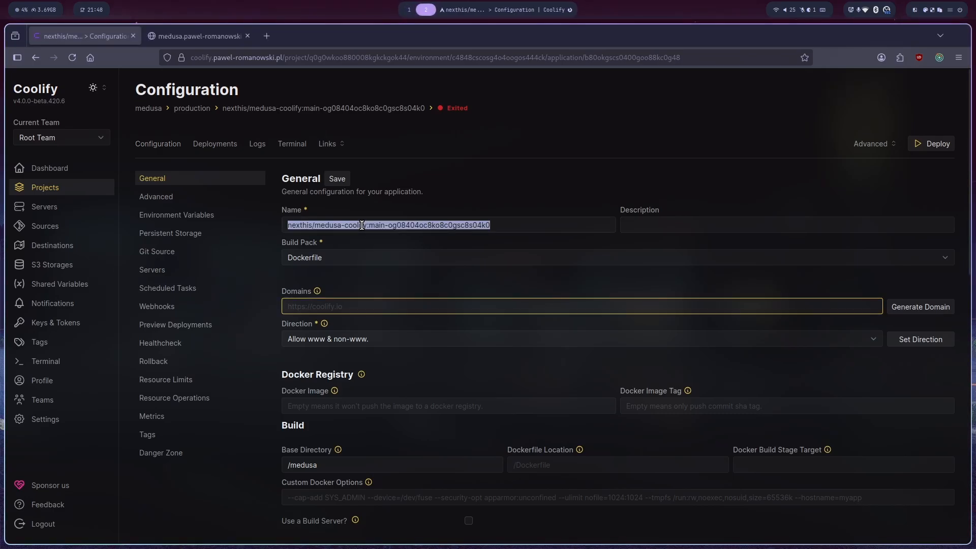
pyautogui.write('medusa-worker')
pyautogui.scroll(-4, 383, 361)
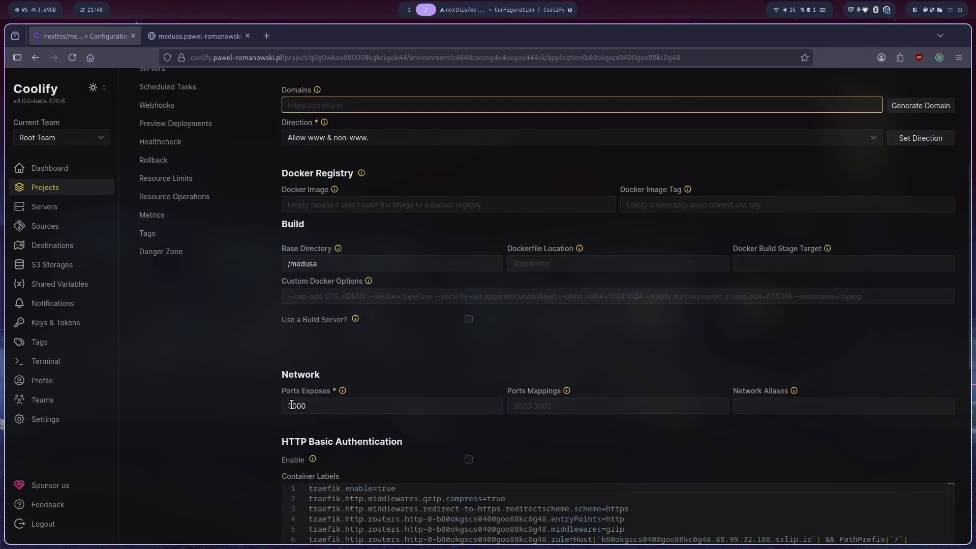
pyautogui.moveTo(292, 407); pyautogui.dragTo(285, 412)
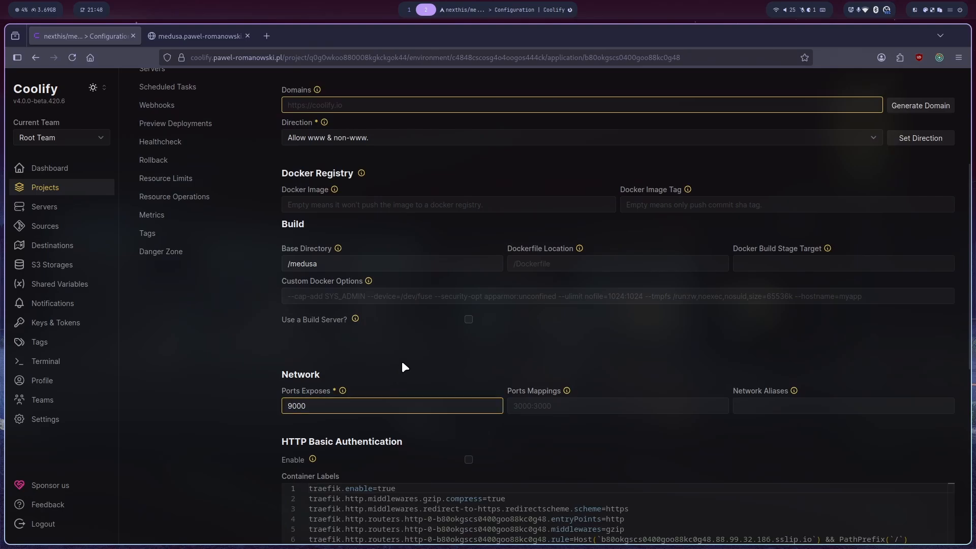
pyautogui.scroll(4, 401, 358)
pyautogui.press('Return')
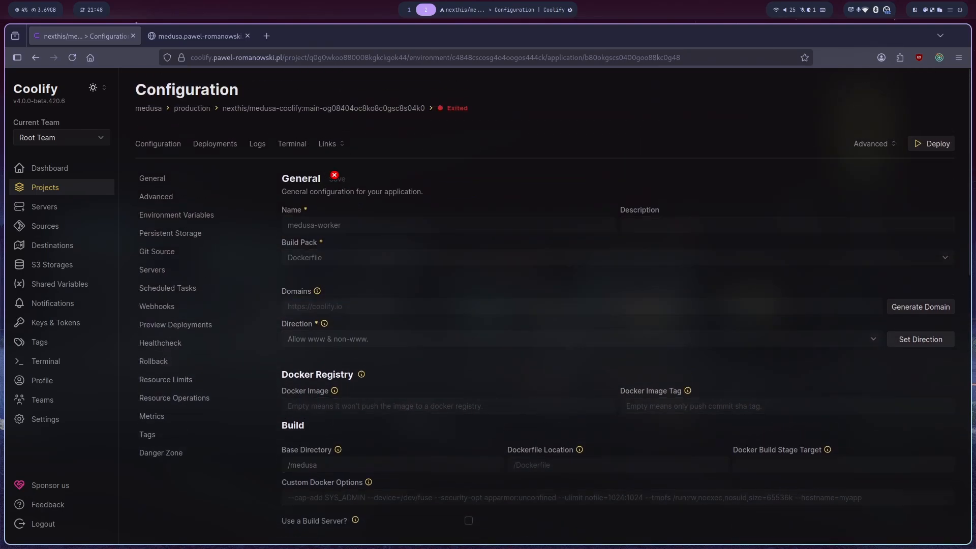
# Step: Paste the prepared env config in Developer view and give COOKIE_SECRET and JWT_SECRET random values
pyautogui.click(198, 219)
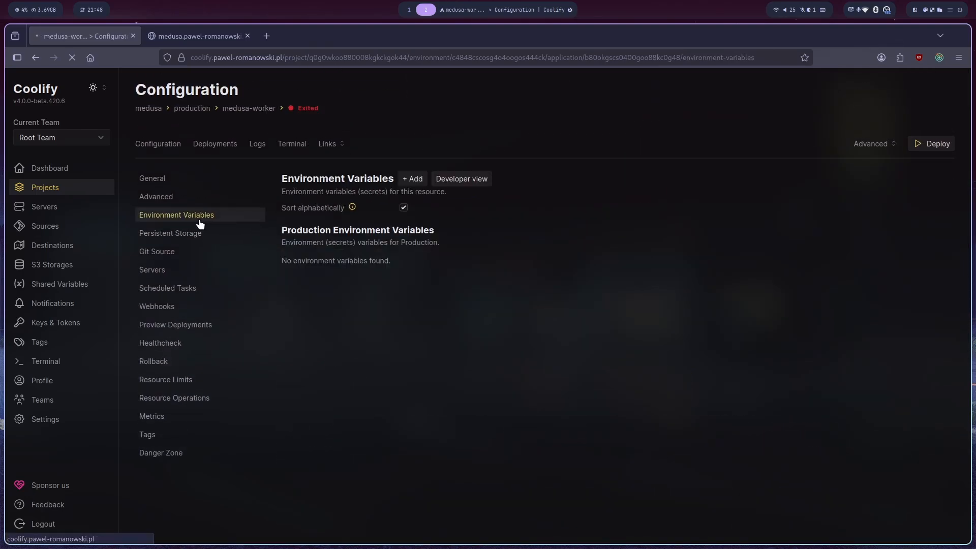
pyautogui.click(469, 183)
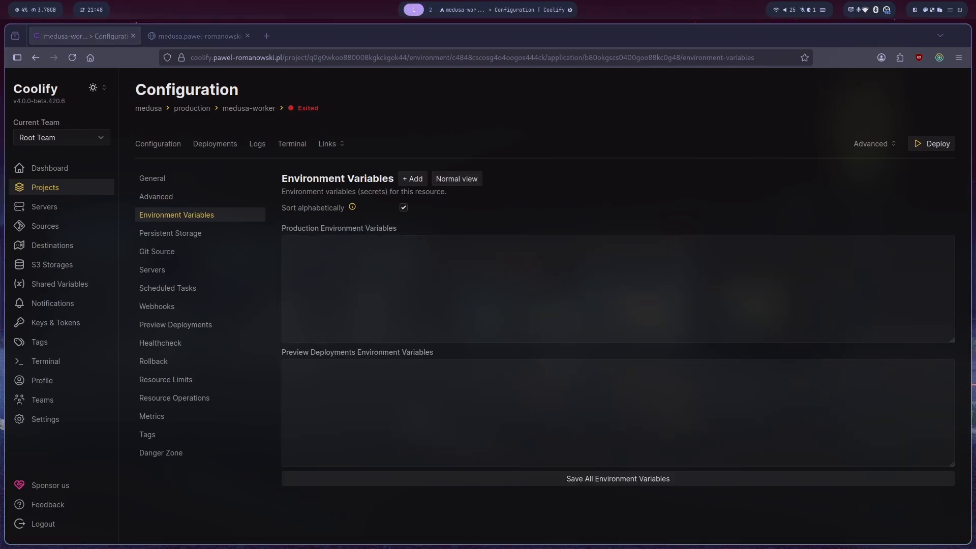
pyautogui.click(442, 237)
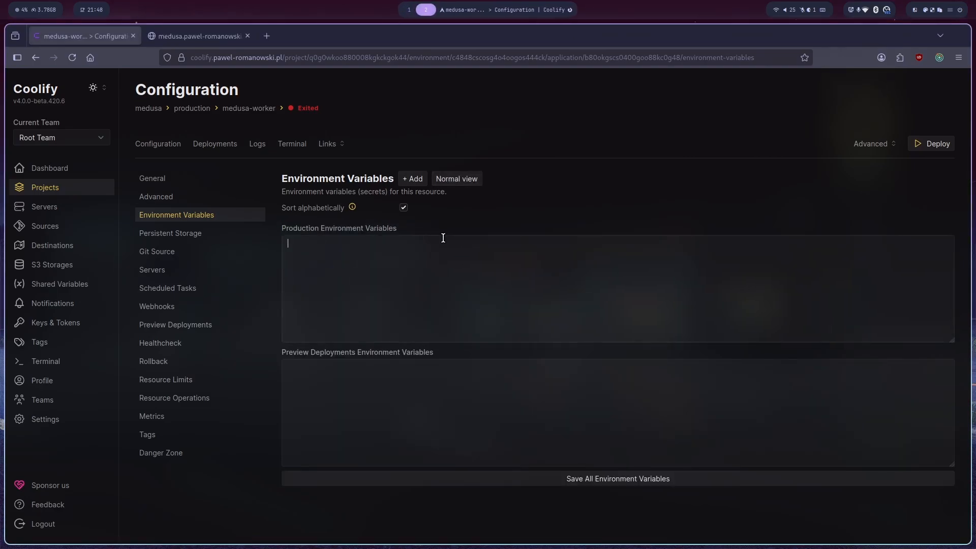
pyautogui.hotkey('ctrl', 'v')
pyautogui.scroll(5, 482, 289)
pyautogui.press('super+1')
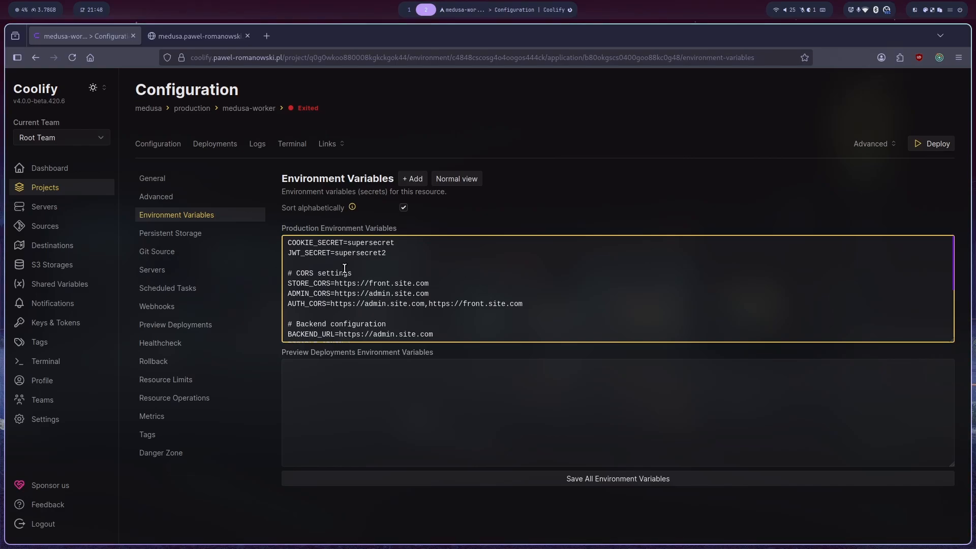
pyautogui.press('super+2')
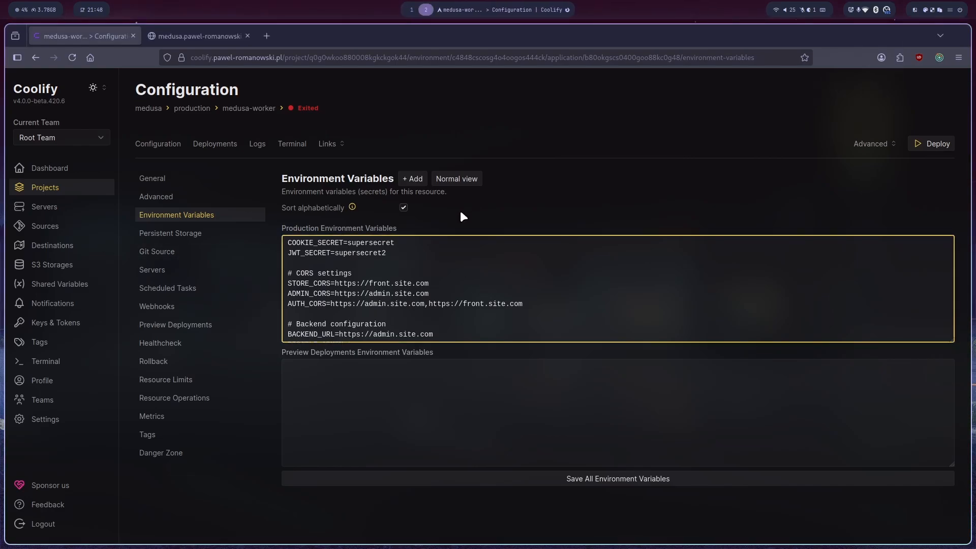
pyautogui.moveTo(422, 243); pyautogui.dragTo(261, 239)
pyautogui.moveTo(436, 250); pyautogui.dragTo(260, 240)
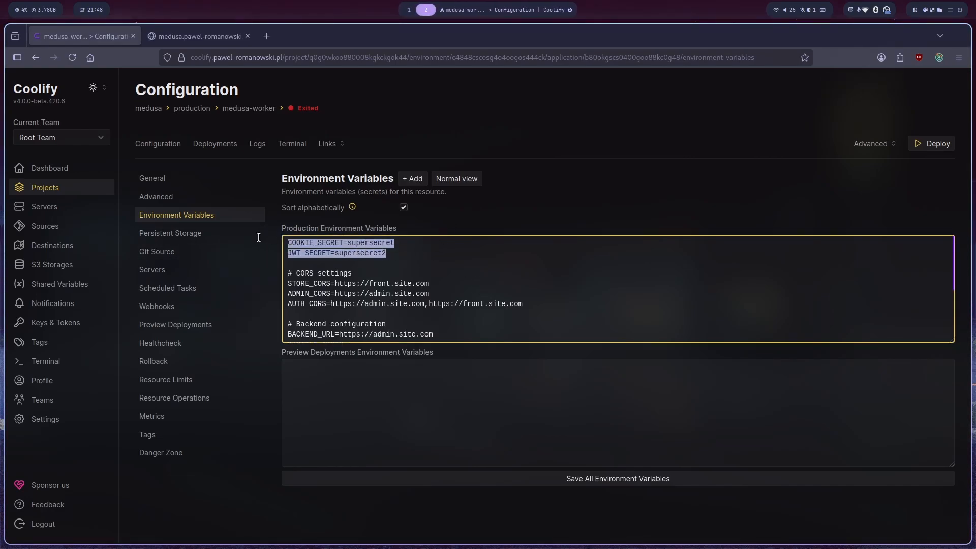
pyautogui.hotkey('ctrl', 'v')
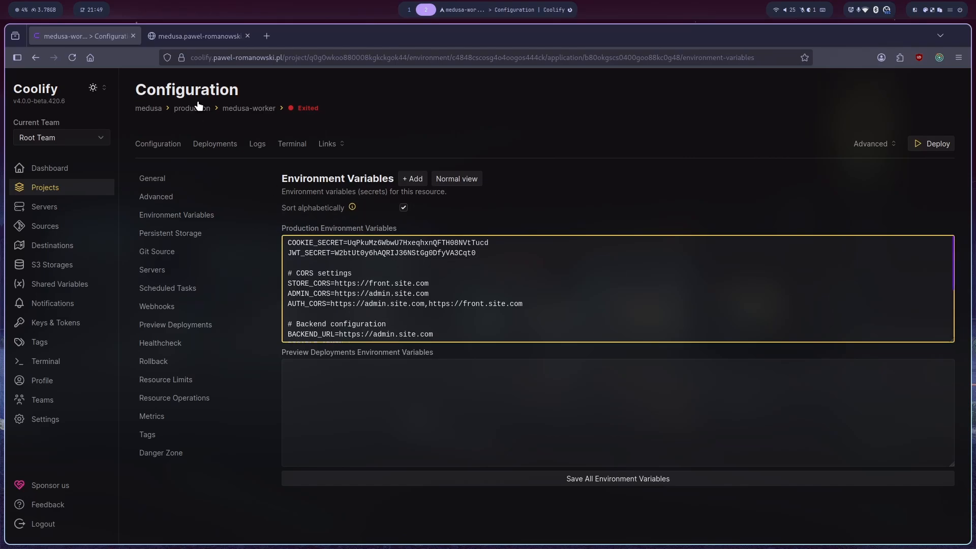
# Step: Set ADMIN_CORS, AUTH_CORS and BACKEND_URL to the medusa site address
pyautogui.click(170, 37)
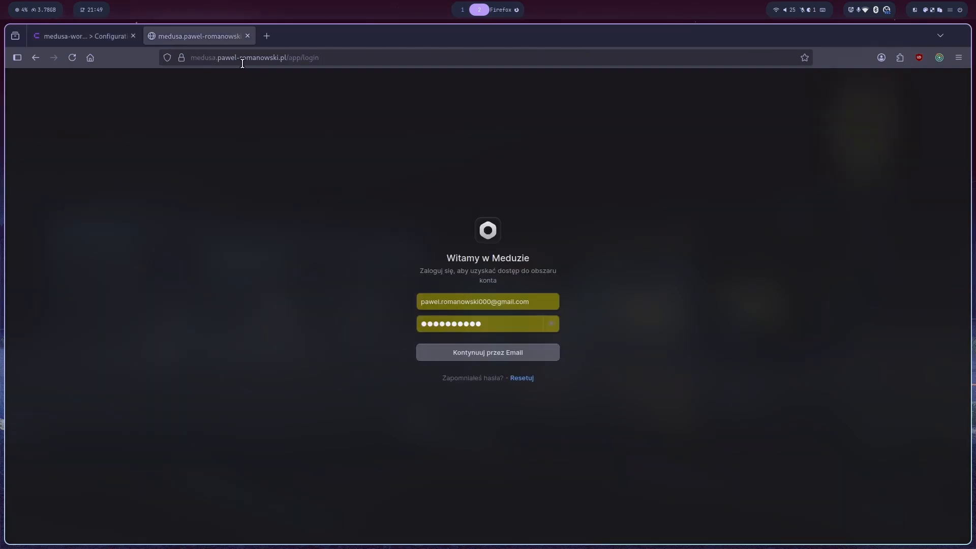
pyautogui.click(286, 56)
pyautogui.click(123, 39)
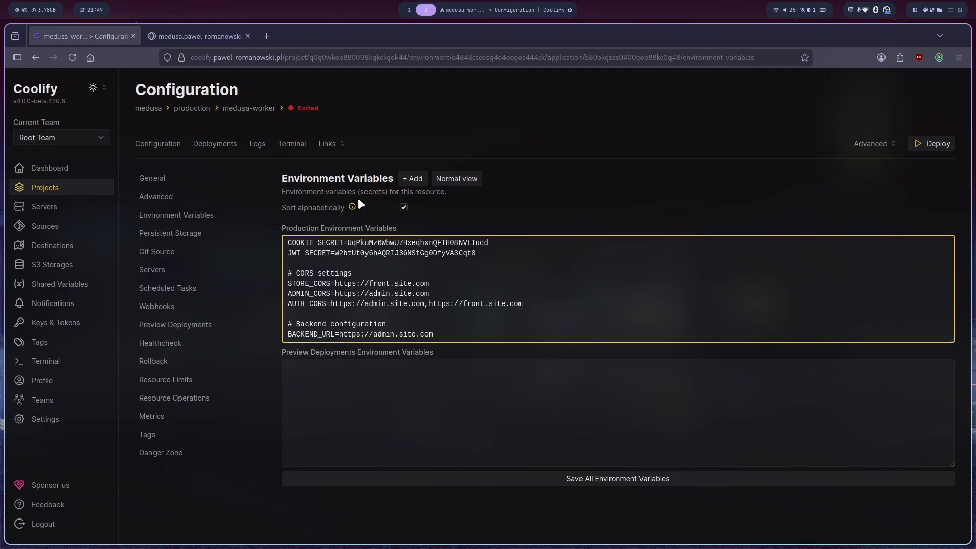
pyautogui.moveTo(335, 294); pyautogui.dragTo(443, 296)
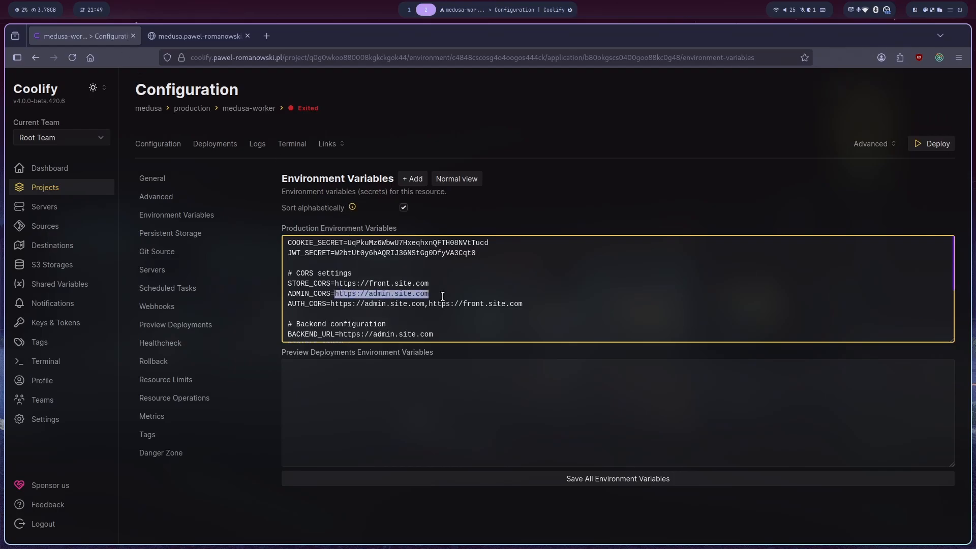
pyautogui.write('https://medusa.pawel-romanowski.pl')
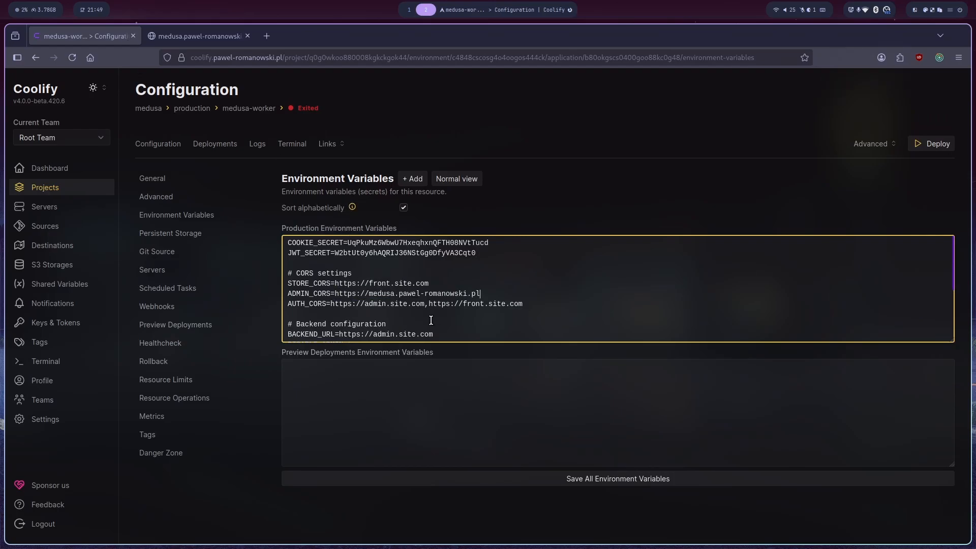
pyautogui.moveTo(426, 303); pyautogui.dragTo(330, 304)
pyautogui.write('https://medusa.pawel-romanowski.pl')
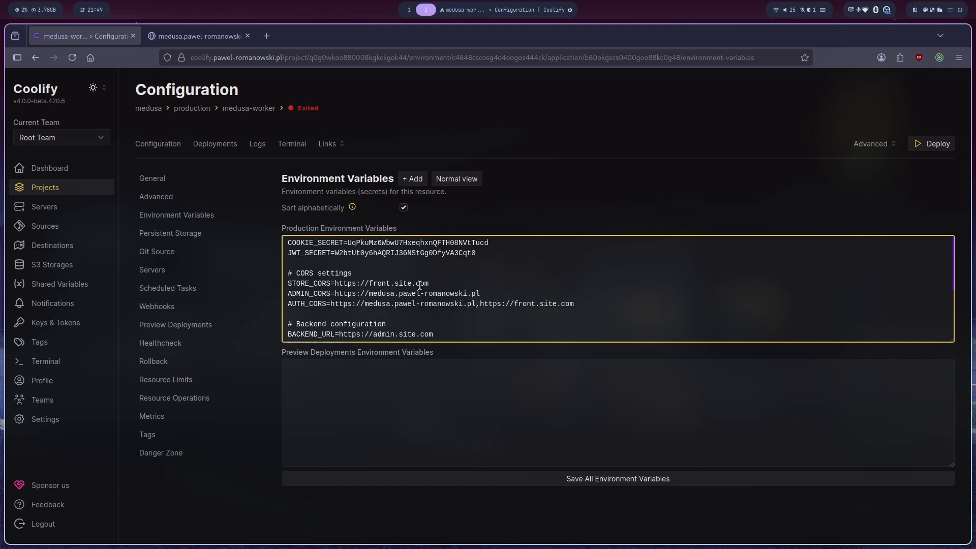
pyautogui.scroll(-2, 420, 285)
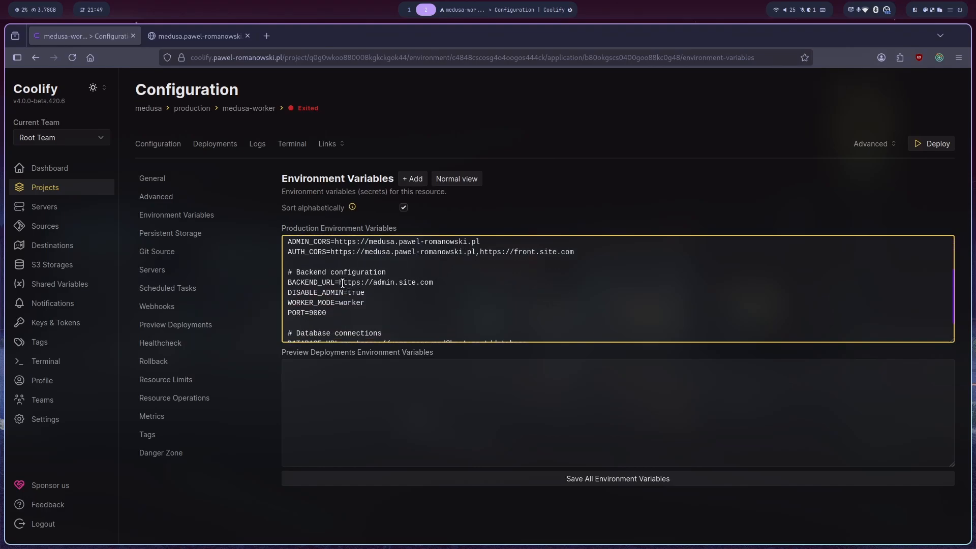
pyautogui.moveTo(343, 284); pyautogui.dragTo(459, 284)
pyautogui.write('https://medusa.pawel-romanowski.pl')
# Step: Replace DATABASE_URL and REDIS_URL with the real internal Postgres and Redis connections
pyautogui.scroll(-1, 459, 292)
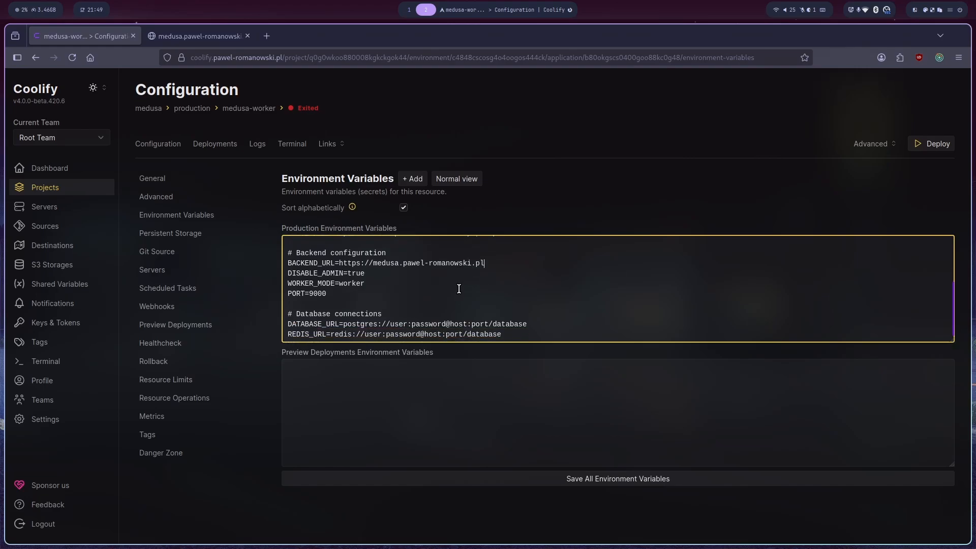
pyautogui.press('super+1')
pyautogui.moveTo(344, 324); pyautogui.dragTo(547, 324)
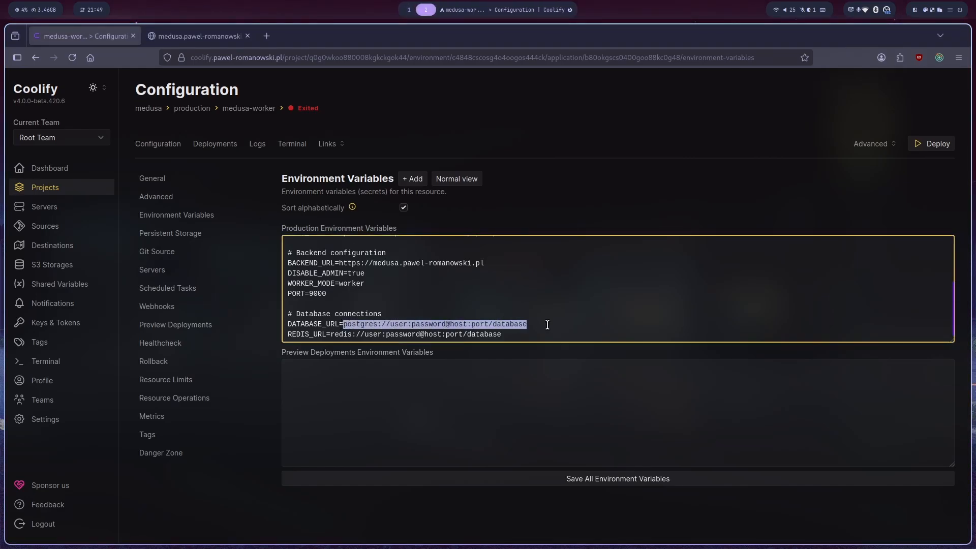
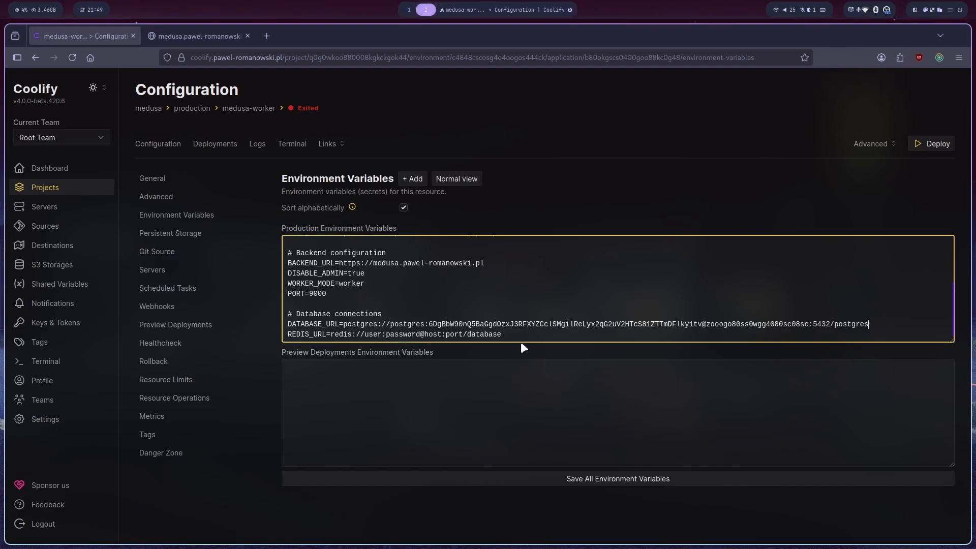
pyautogui.moveTo(506, 336); pyautogui.dragTo(337, 333)
pyautogui.hotkey('ctrl', 'v')
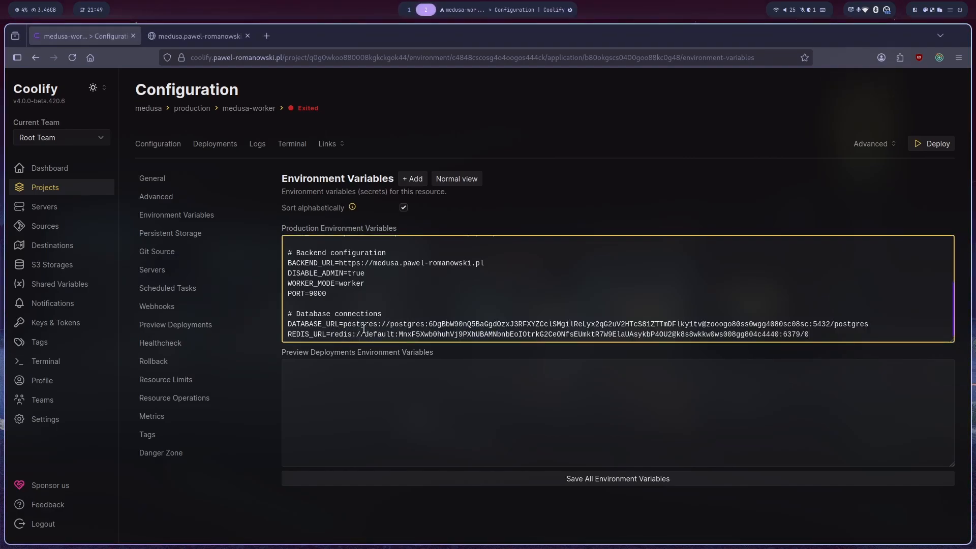
pyautogui.scroll(3, 429, 318)
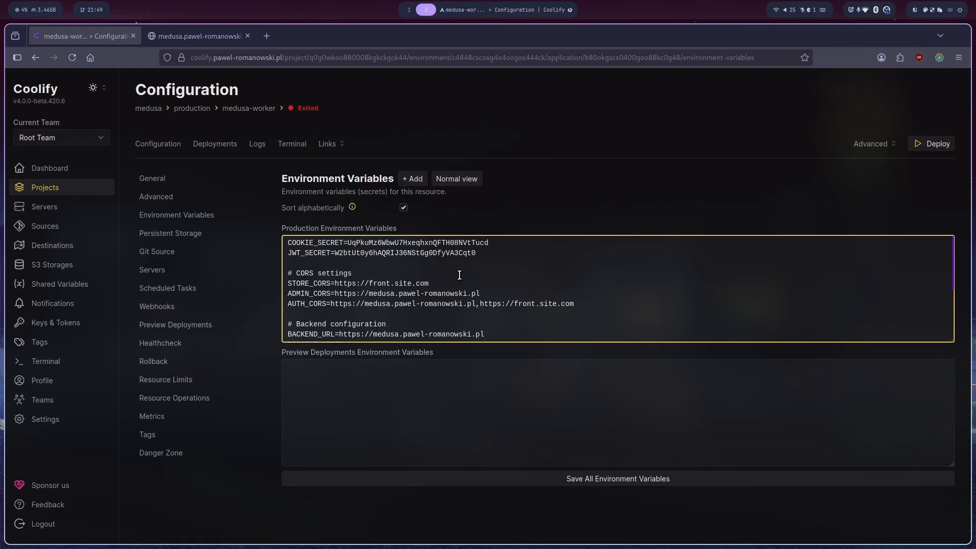
# Step: Save all environment variables and mark WORKER_MODE as a build variable
pyautogui.click(596, 485)
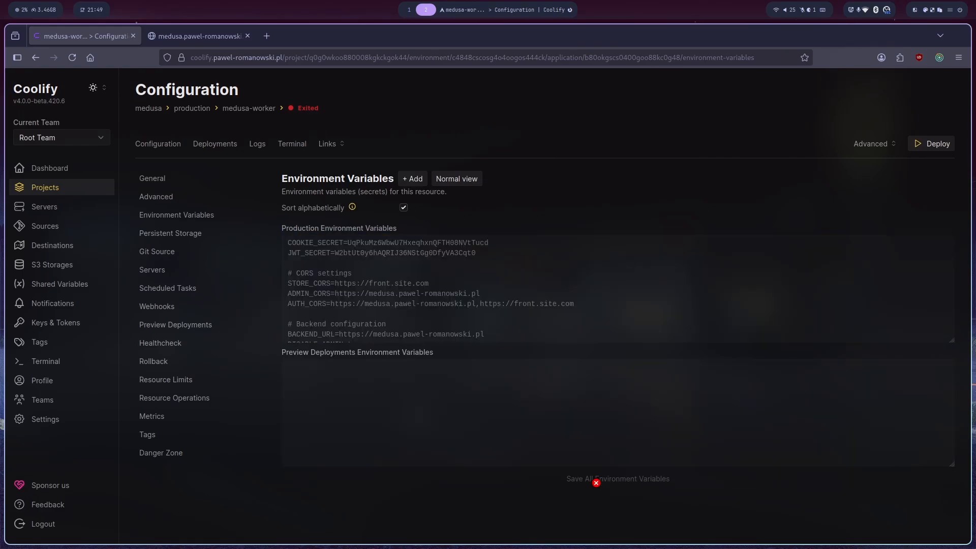
pyautogui.click(456, 179)
pyautogui.press('super+1')
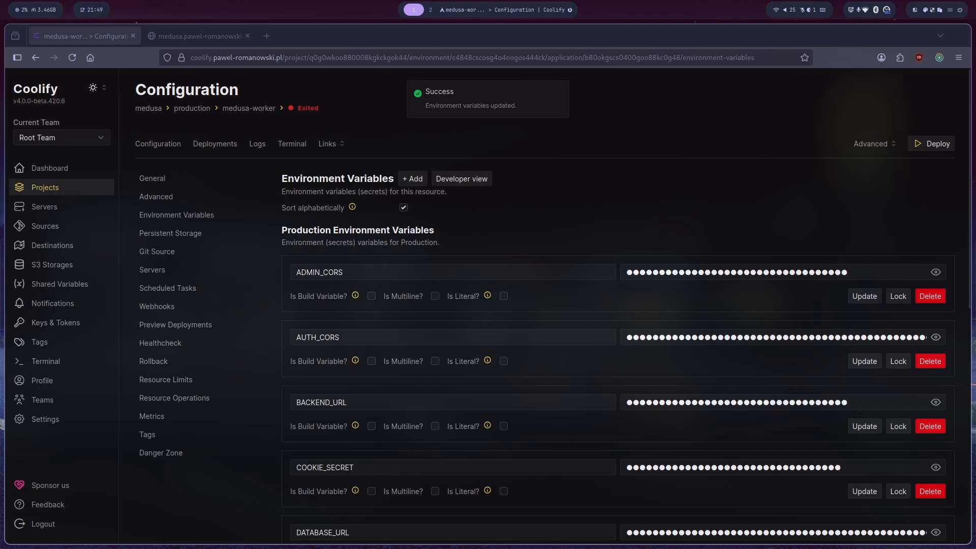
pyautogui.press('super+2')
pyautogui.scroll(-8, 554, 251)
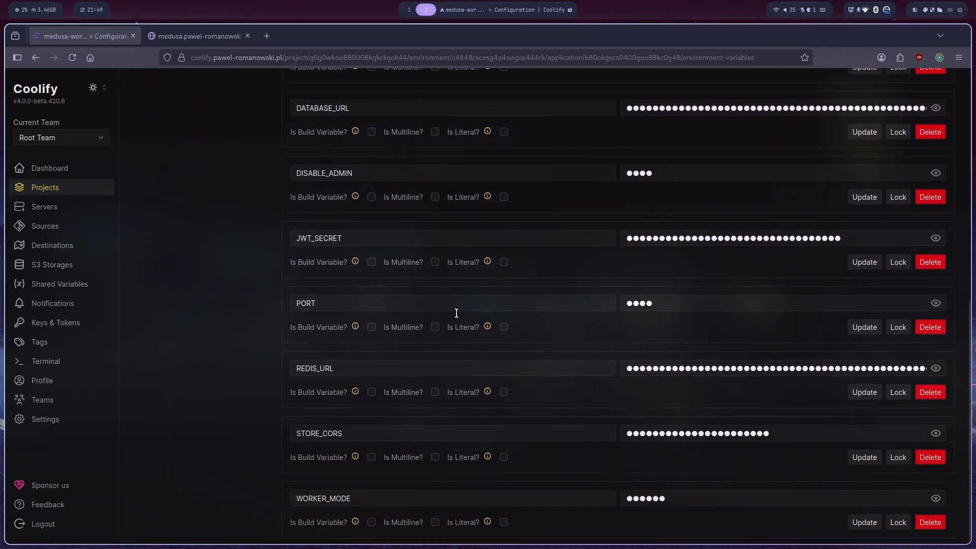
pyautogui.click(372, 515)
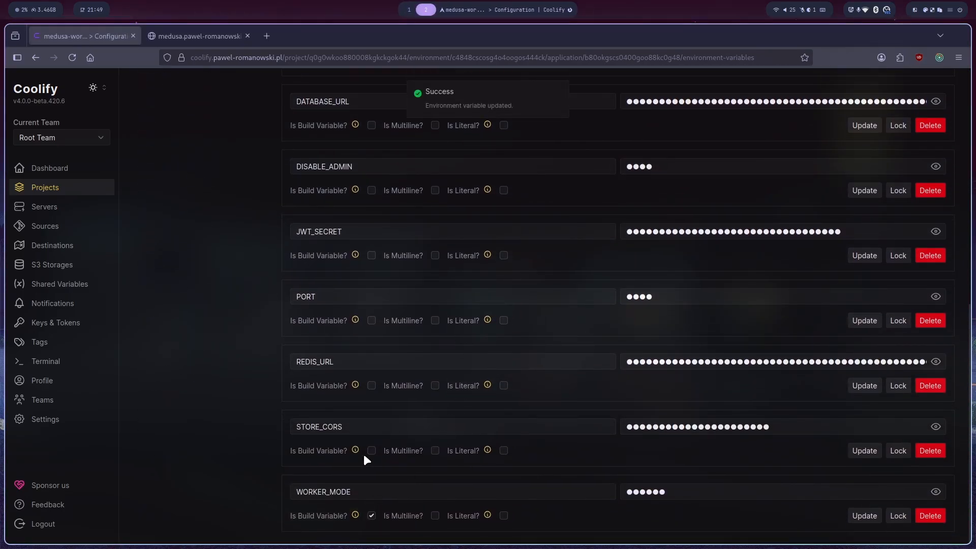
pyautogui.scroll(4, 370, 356)
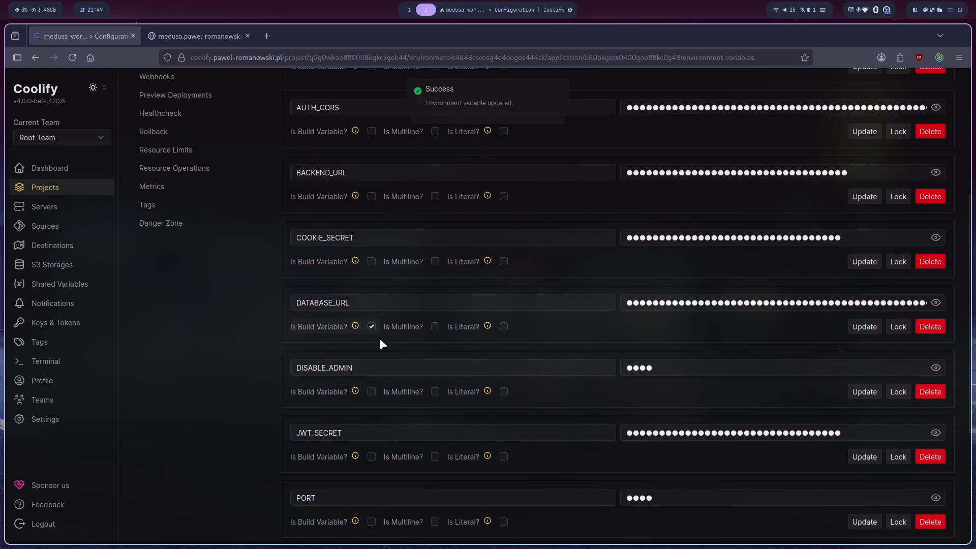
pyautogui.scroll(5, 381, 343)
# Step: Return to medusa-worker's General configuration and look through its settings
pyautogui.click(158, 144)
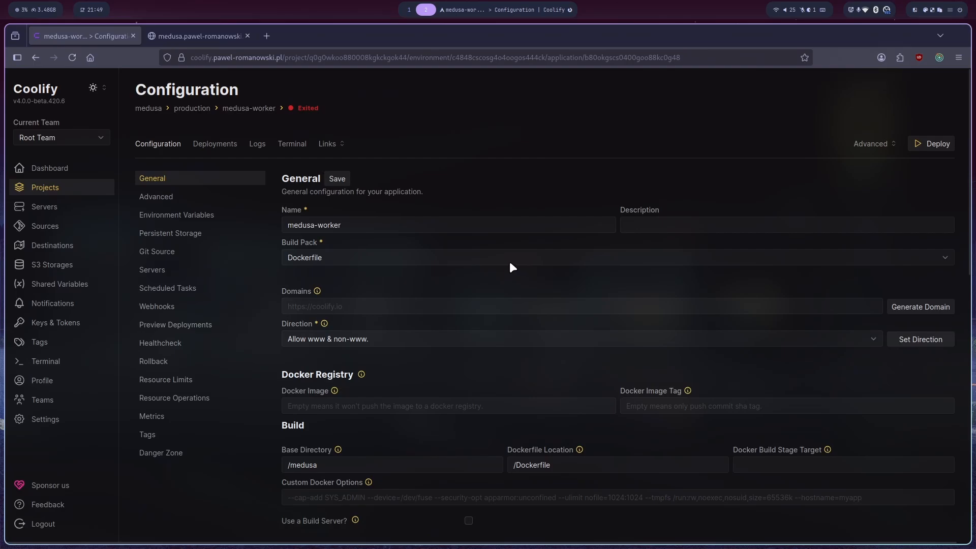
pyautogui.scroll(-6, 513, 266)
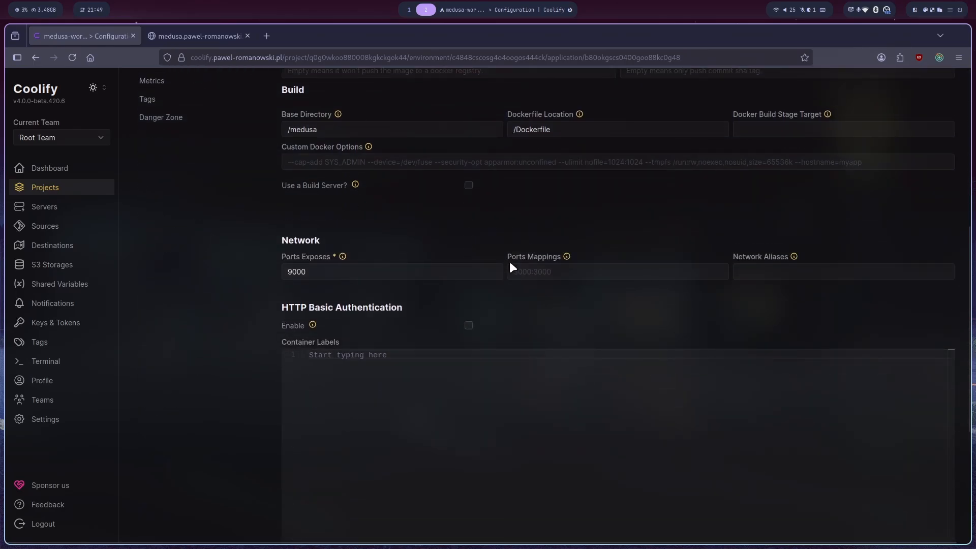
pyautogui.scroll(-3, 510, 261)
pyautogui.scroll(-2, 510, 262)
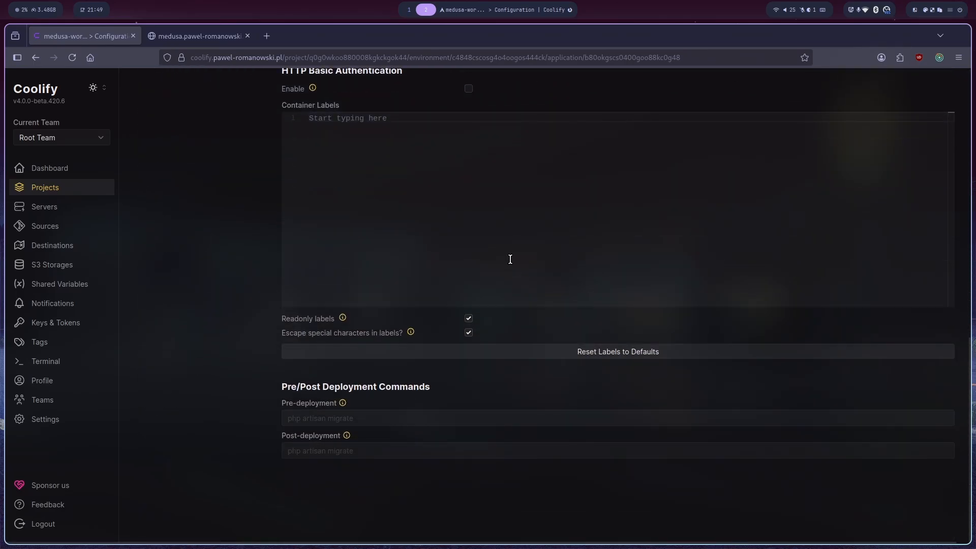
pyautogui.scroll(11, 263, 205)
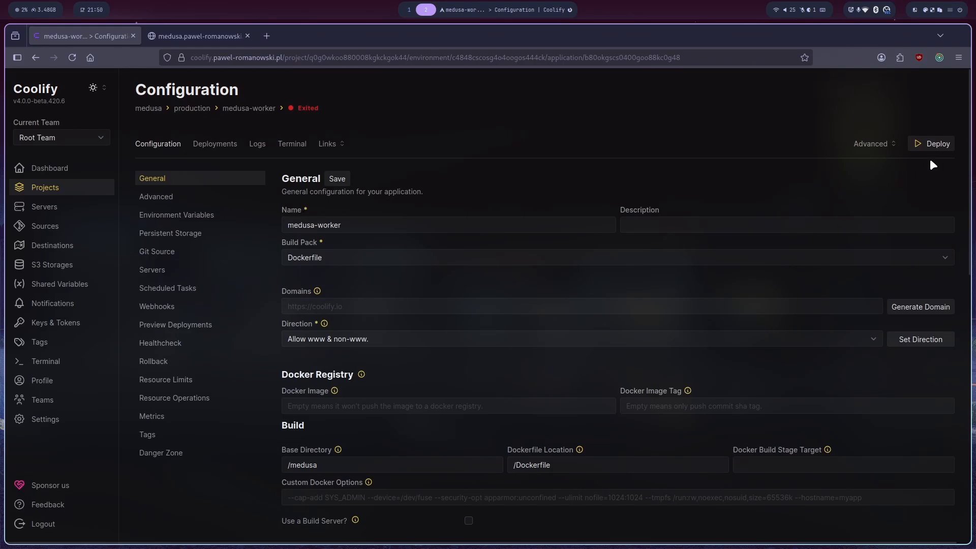
# Step: Deploy medusa-worker with debug logs shown and wait for the build to finish
pyautogui.click(935, 147)
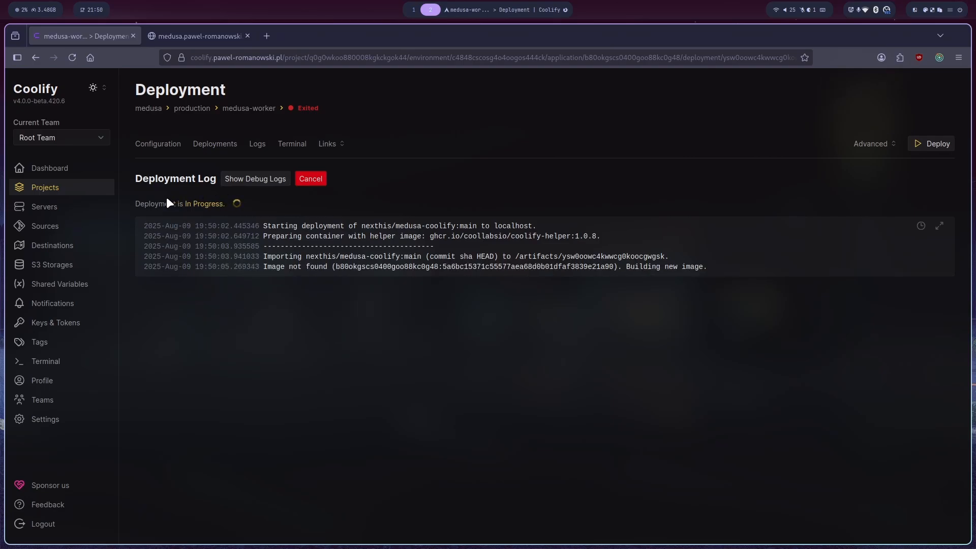
pyautogui.click(237, 186)
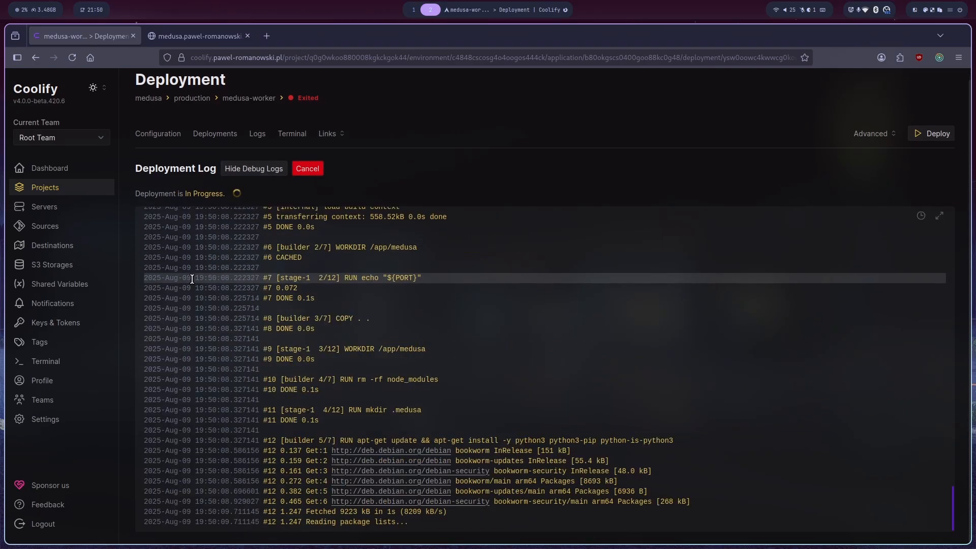
pyautogui.press('super+shift+1')
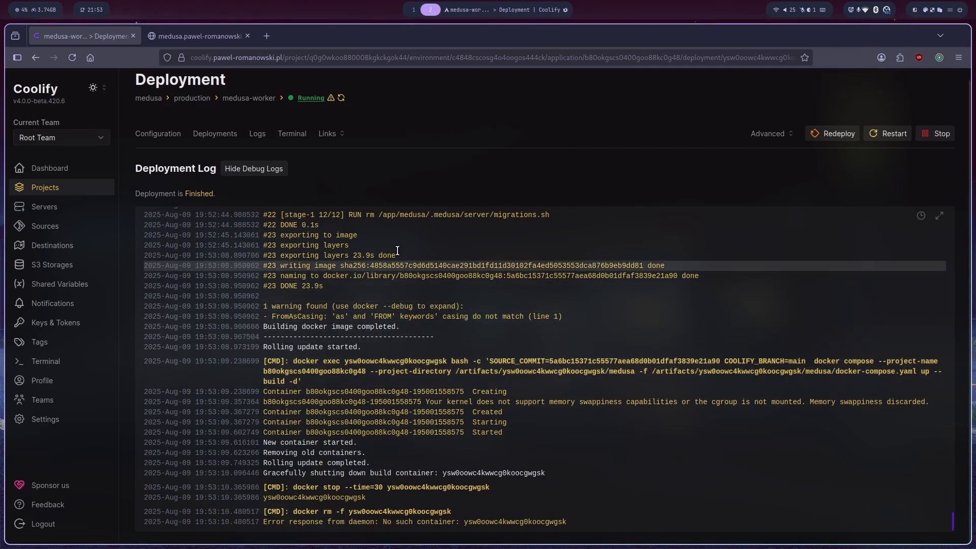
# Step: Connect a terminal to the medusa-worker container and run the medusa user command creating the admin
pyautogui.click(257, 135)
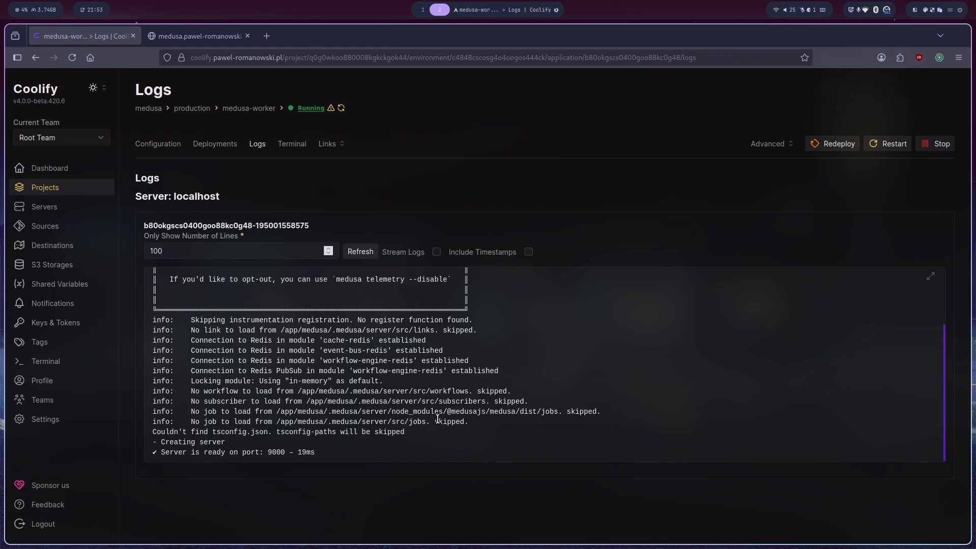
pyautogui.scroll(2, 437, 419)
pyautogui.click(147, 145)
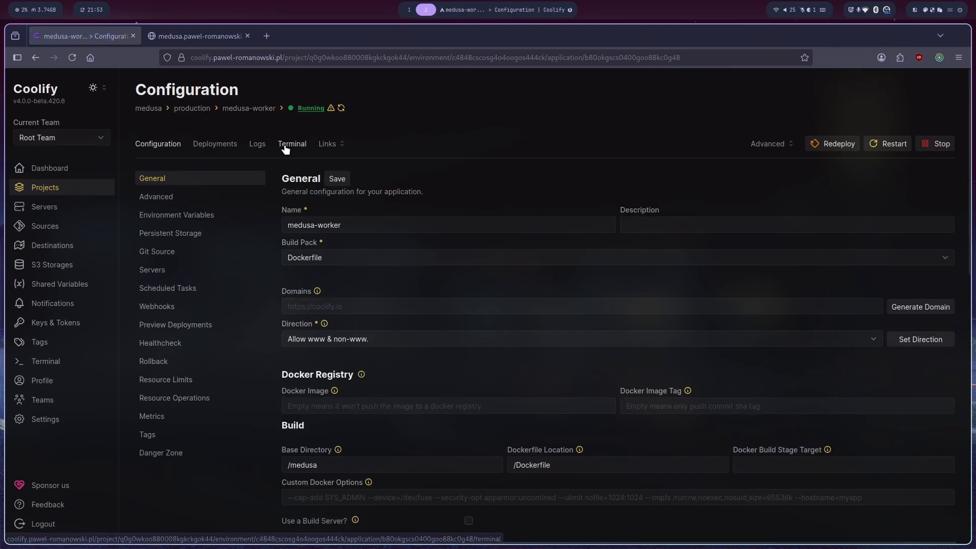
pyautogui.click(285, 147)
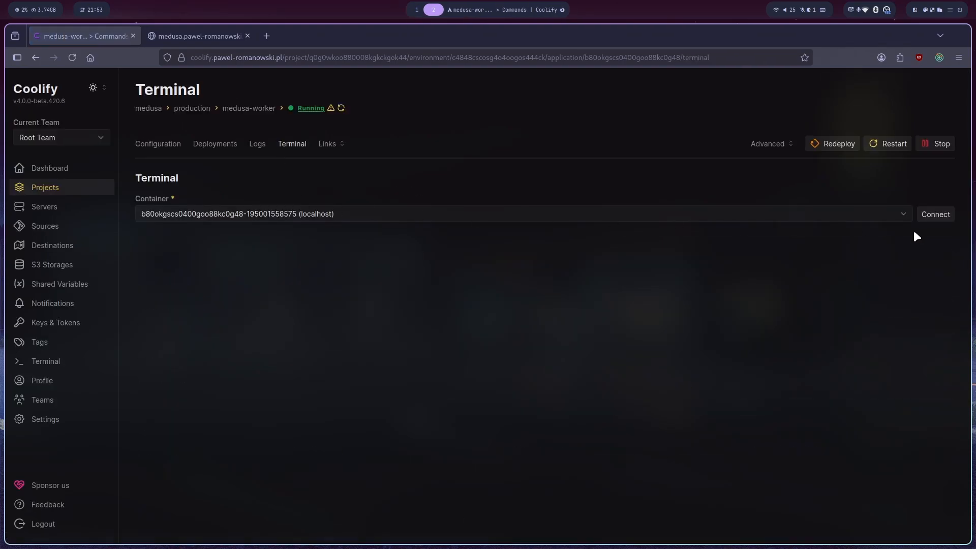
pyautogui.click(933, 214)
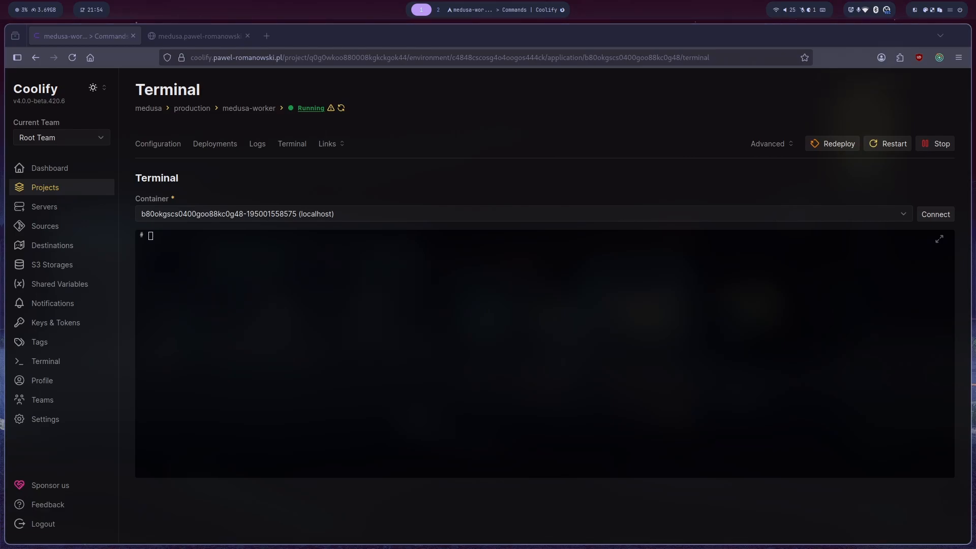
pyautogui.hotkey('ctrl', 'shift', 'v')
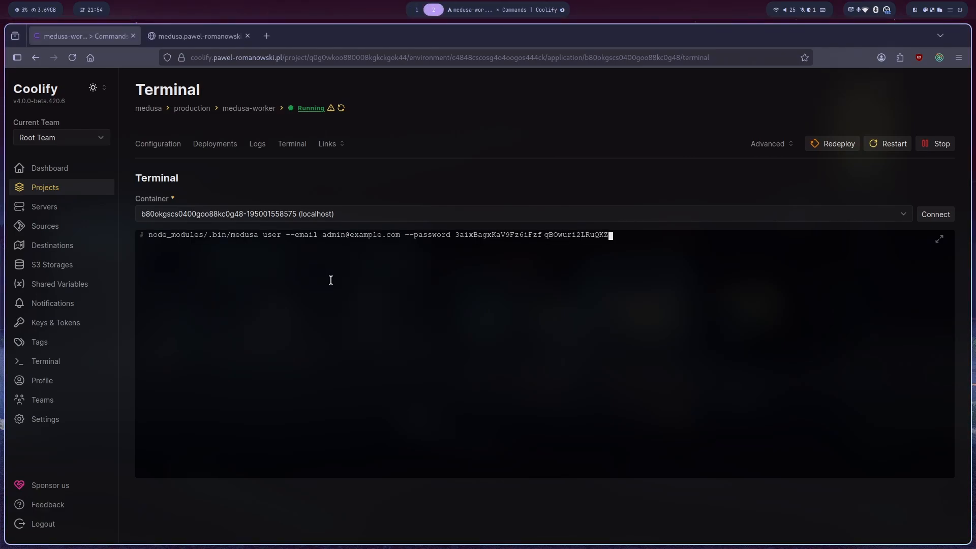
pyautogui.press('Return')
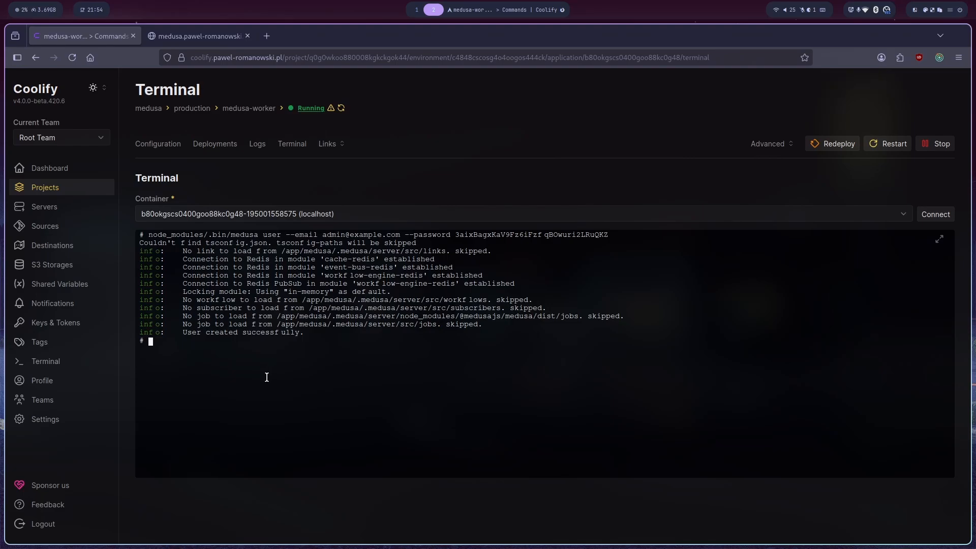
pyautogui.press('super+shift+1')
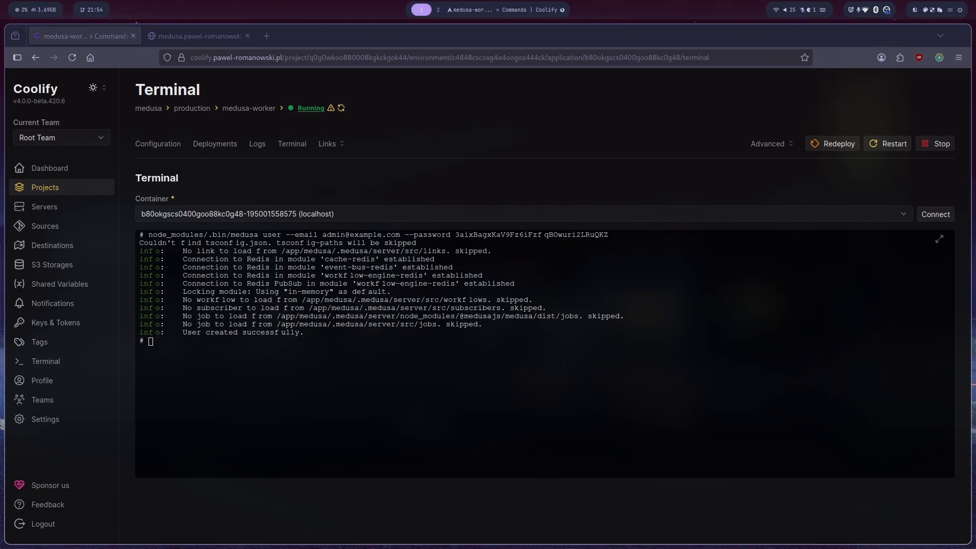
# Step: Sign in to Medusa Admin with the new admin's email and password, declining to save it
pyautogui.click(196, 36)
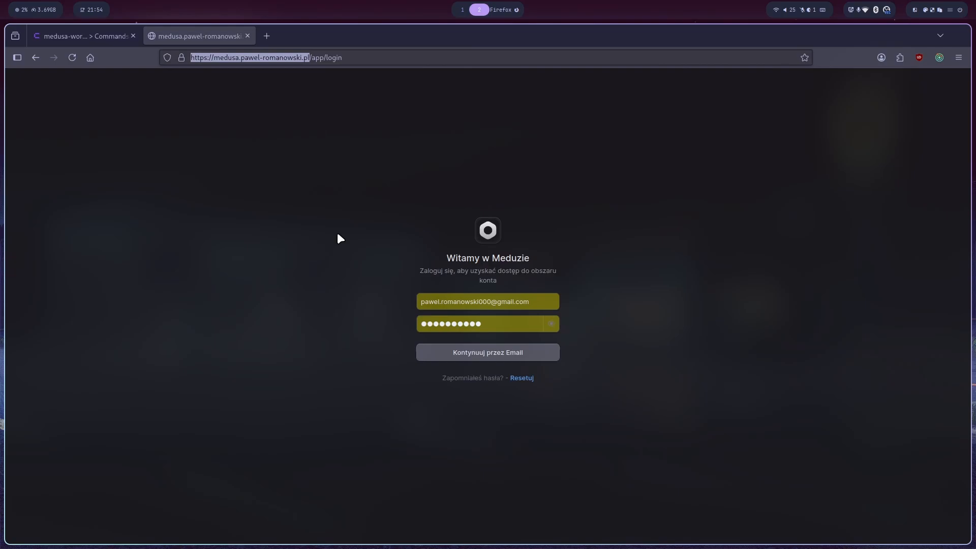
pyautogui.tripleClick(507, 300)
pyautogui.write('admin@example.com')
pyautogui.press('Tab')
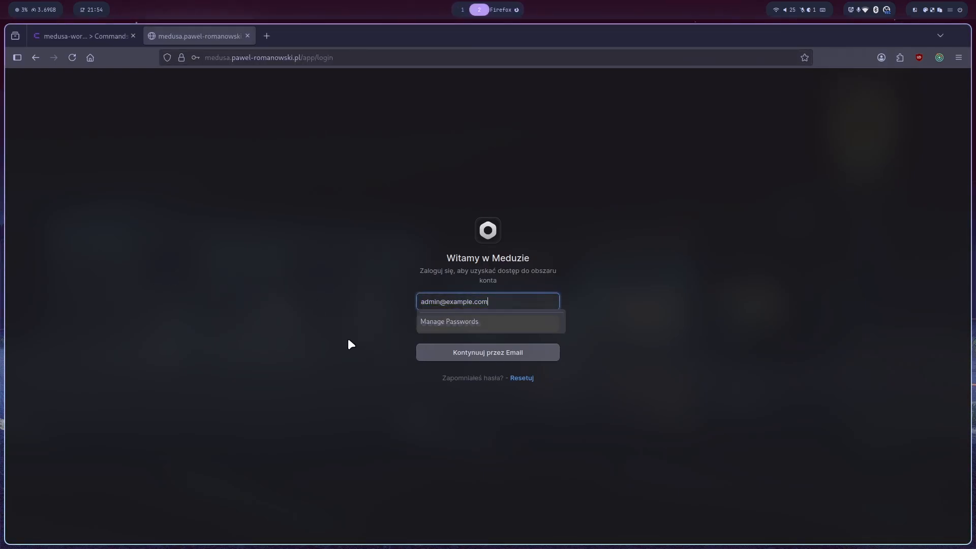
pyautogui.tripleClick(453, 324)
pyautogui.hotkey('ctrl', 'v')
pyautogui.click(443, 354)
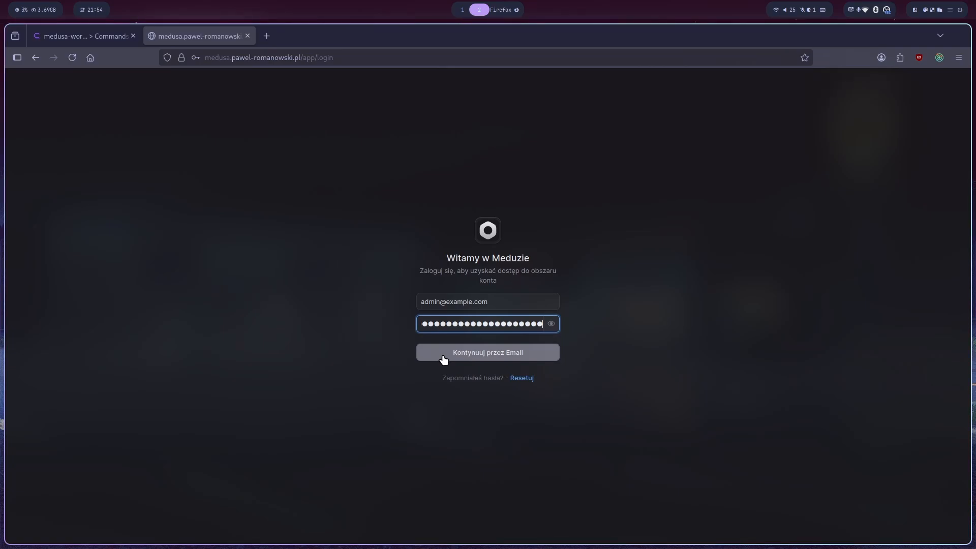
pyautogui.click(318, 167)
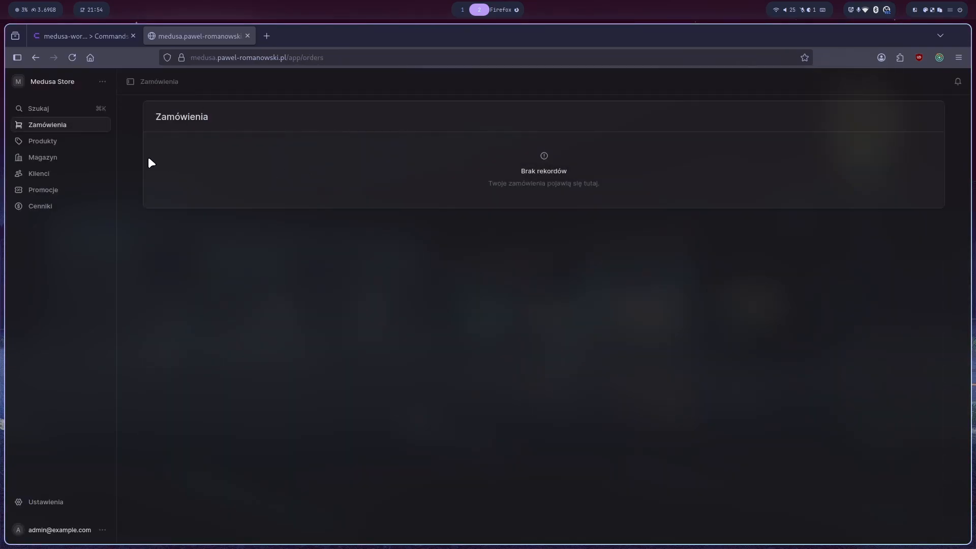
# Step: Browse the empty Products and Price Lists pages, then return to the Coolify terminal
pyautogui.click(65, 142)
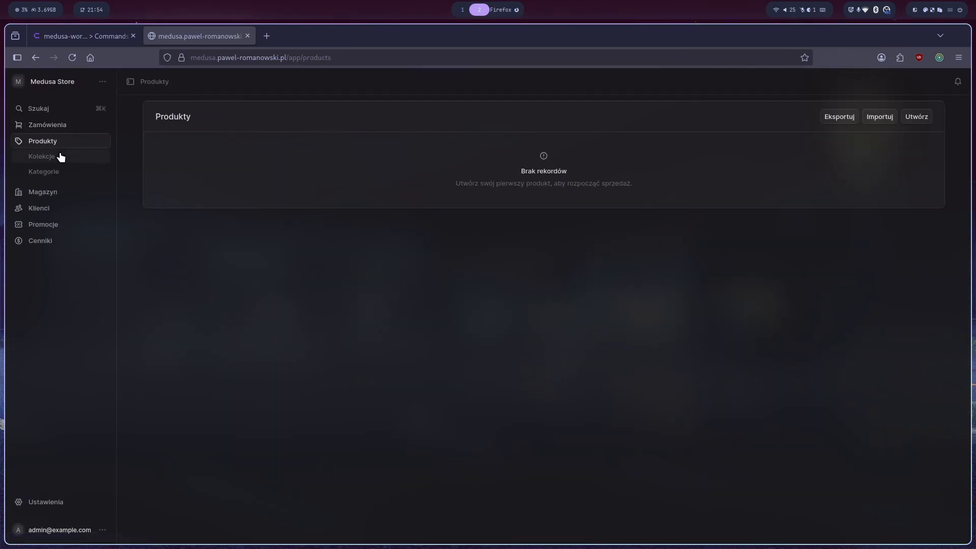
pyautogui.click(54, 240)
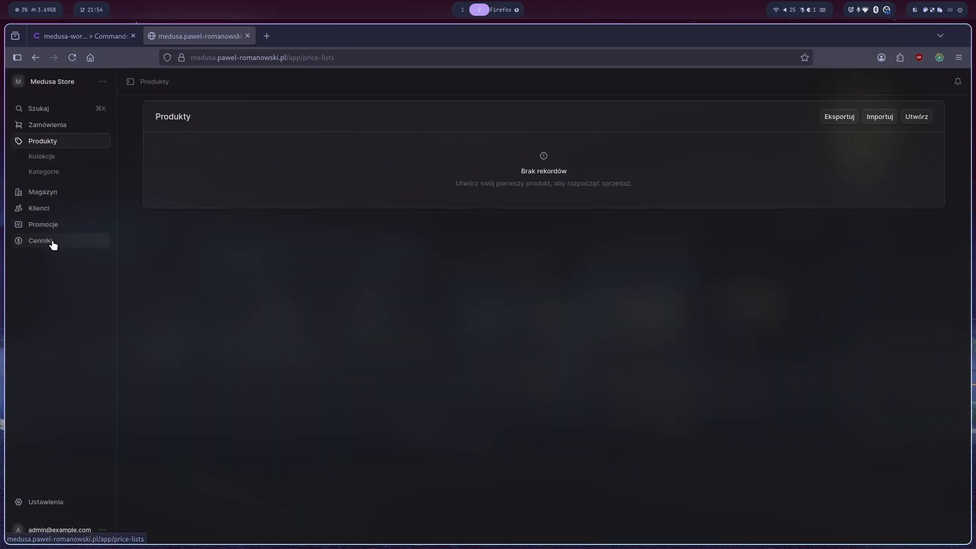
pyautogui.click(54, 111)
pyautogui.click(100, 164)
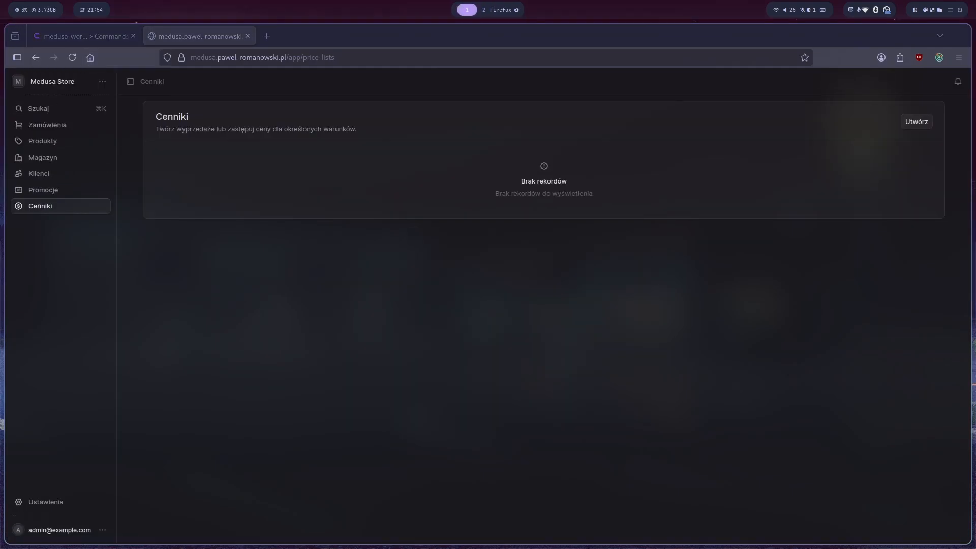
pyautogui.click(81, 37)
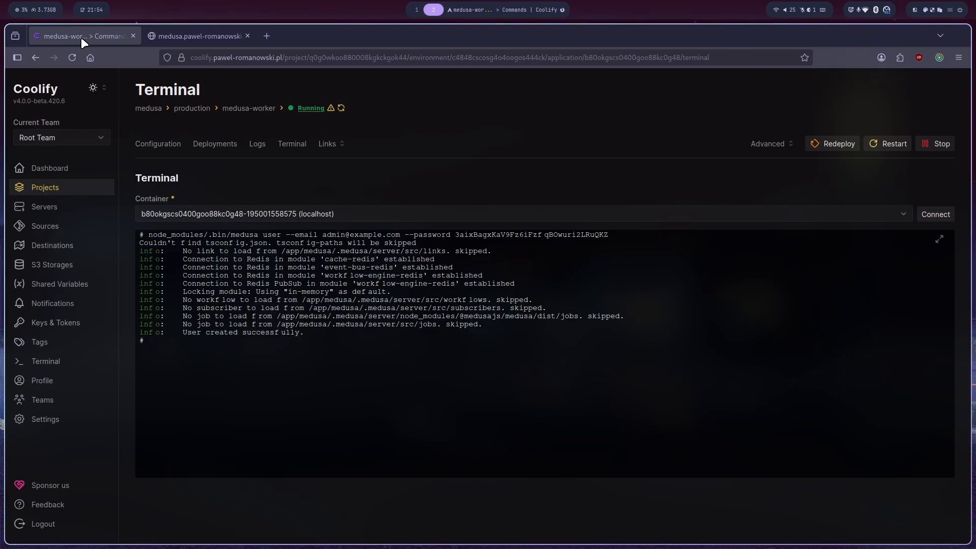
# Step: Show the production Resources page listing medusa-server, medusa-worker, postgresql and redis
pyautogui.click(193, 109)
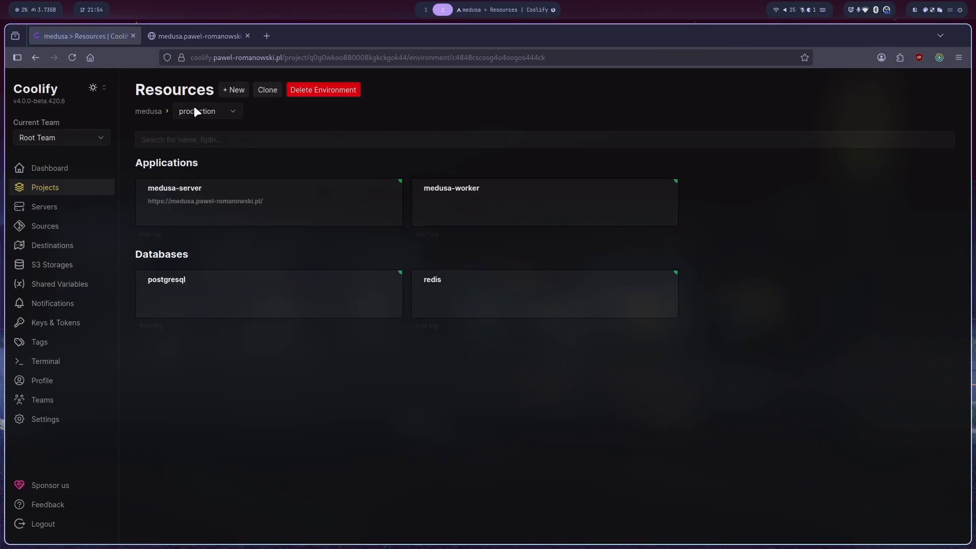
pyautogui.press('super+shift+1')
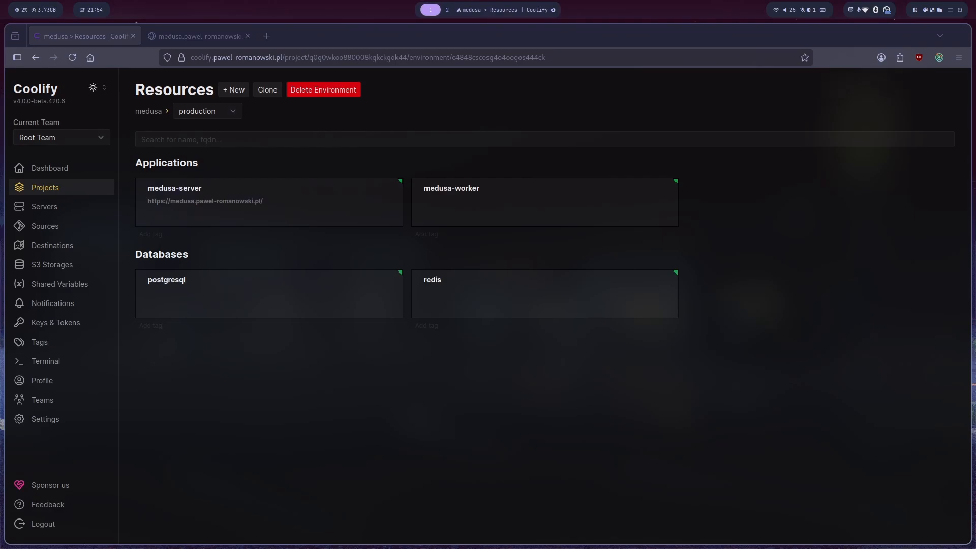